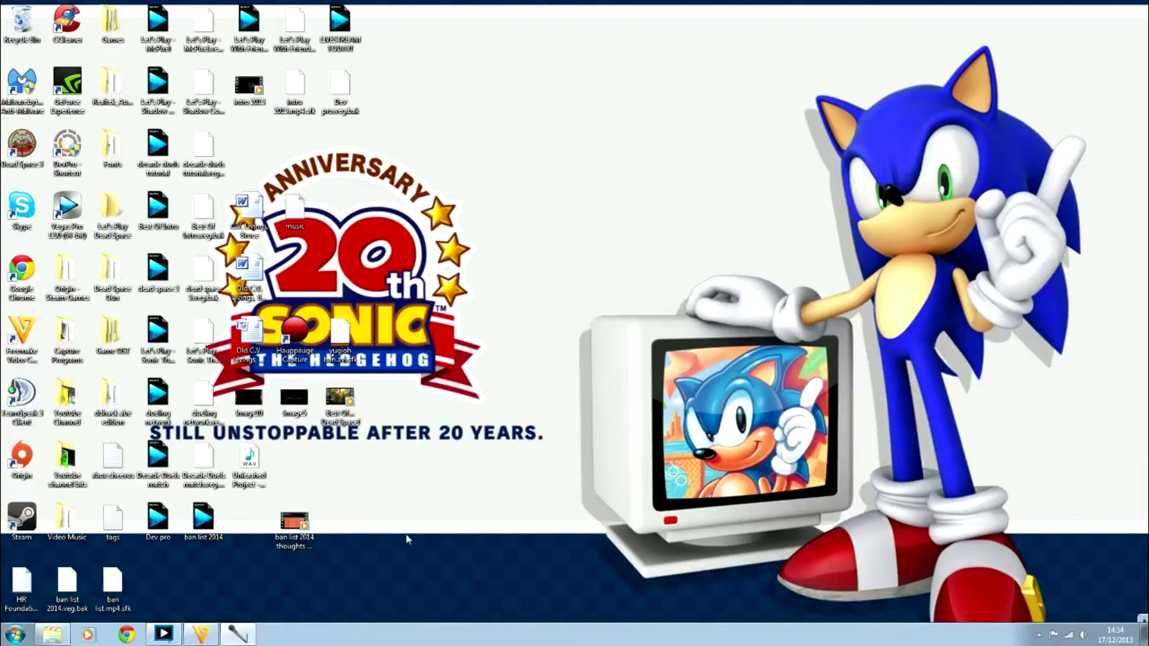
Open Chrome, search Google for "devpro", and go to the DevPro YGOPro site at devpro.org
{"action": "left_click", "coordinate": [127, 635]}
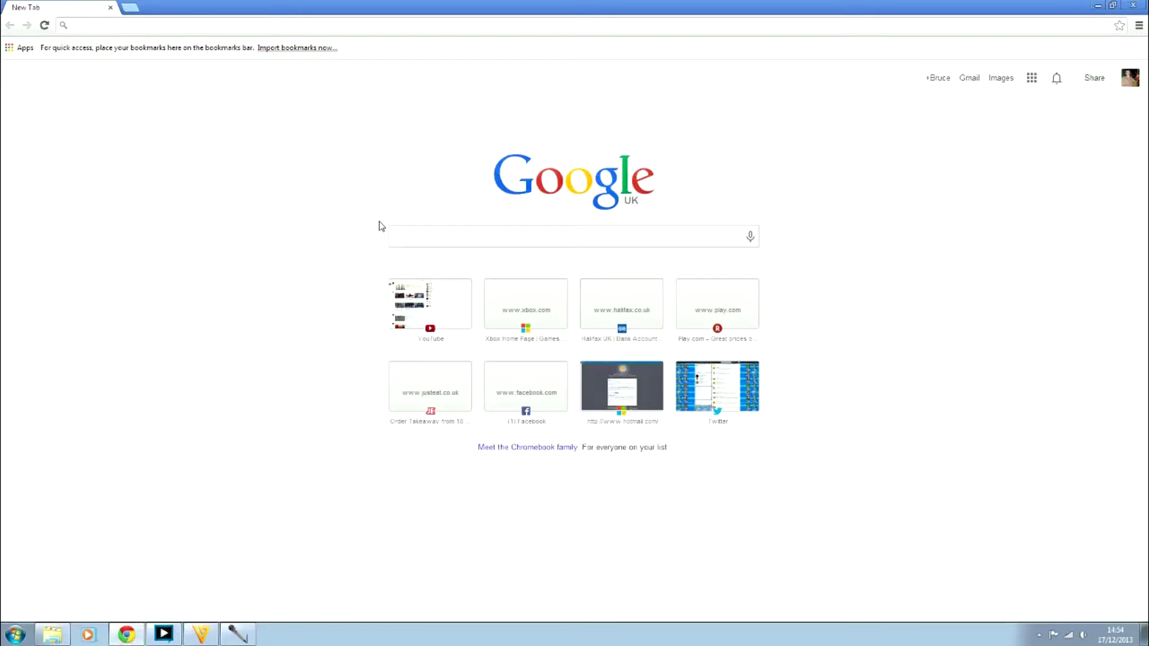
{"action": "left_click", "coordinate": [395, 236]}
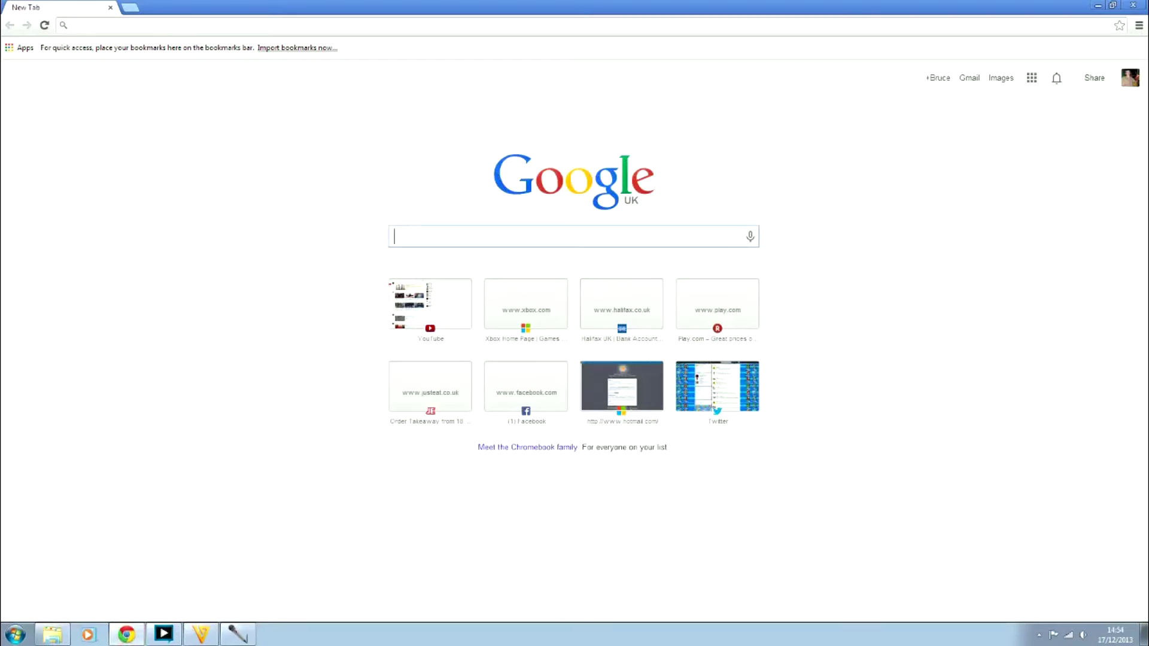
{"action": "type", "text": "devpro"}
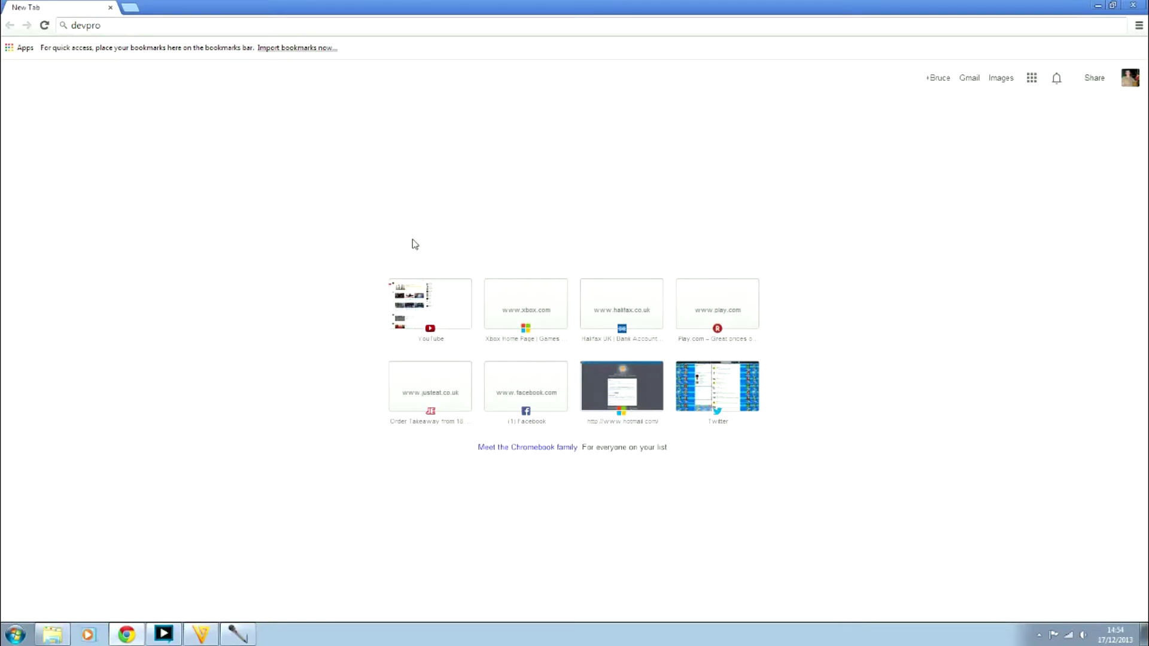
{"action": "key", "text": "Return"}
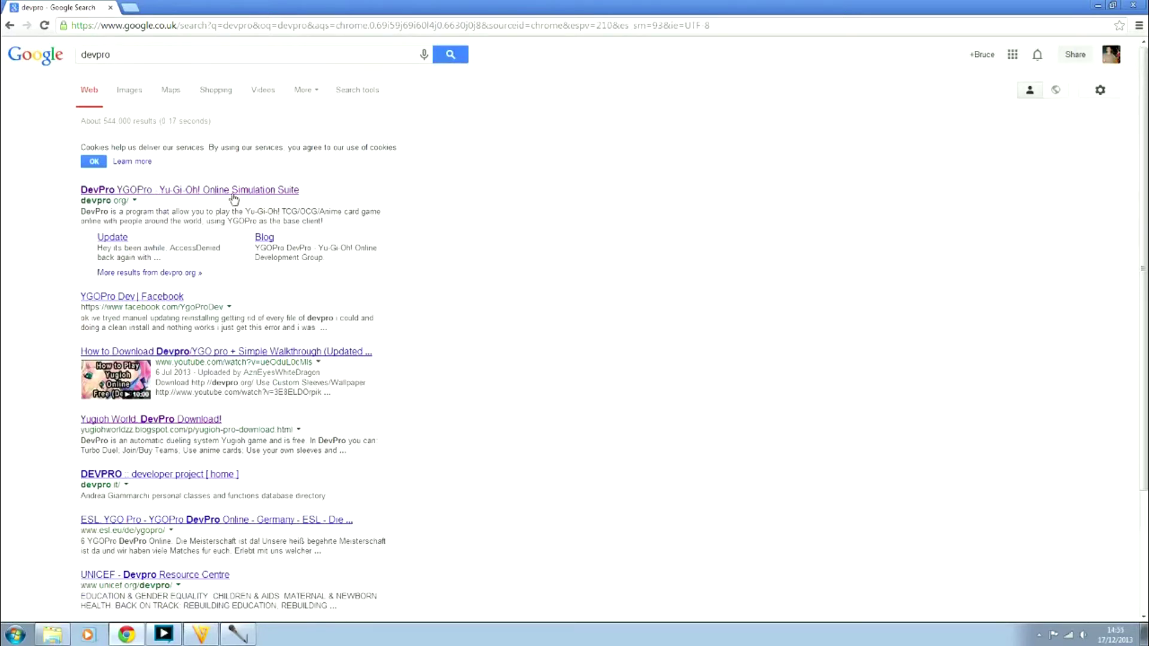
{"action": "left_click", "coordinate": [168, 191]}
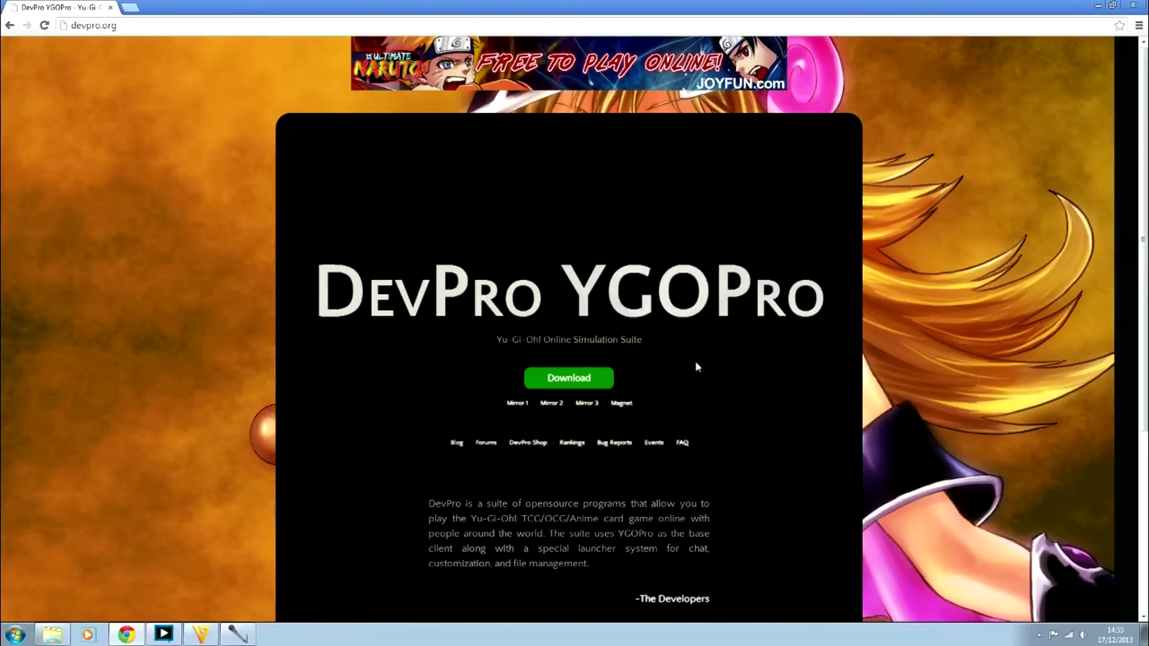
Start the SetupDevPro1.9.7r2new.exe download through the main Download link, skipping the adf.ly advert, and cancel it
{"action": "right_click", "coordinate": [561, 383]}
{"action": "left_click", "coordinate": [578, 387]}
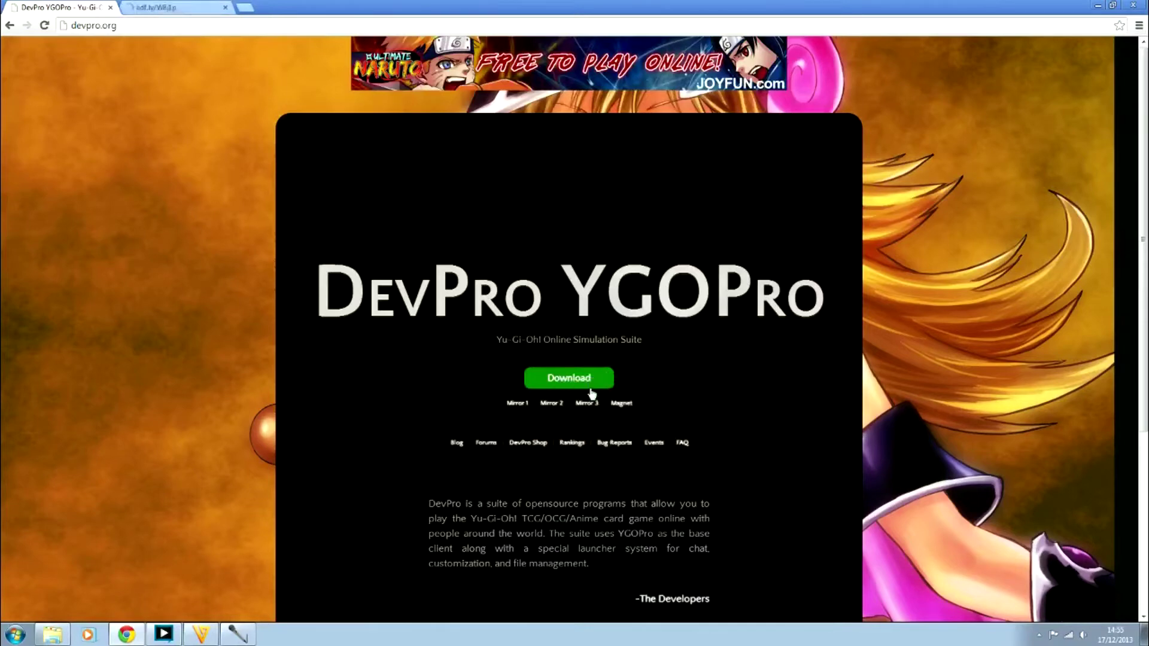
{"action": "left_click", "coordinate": [171, 6]}
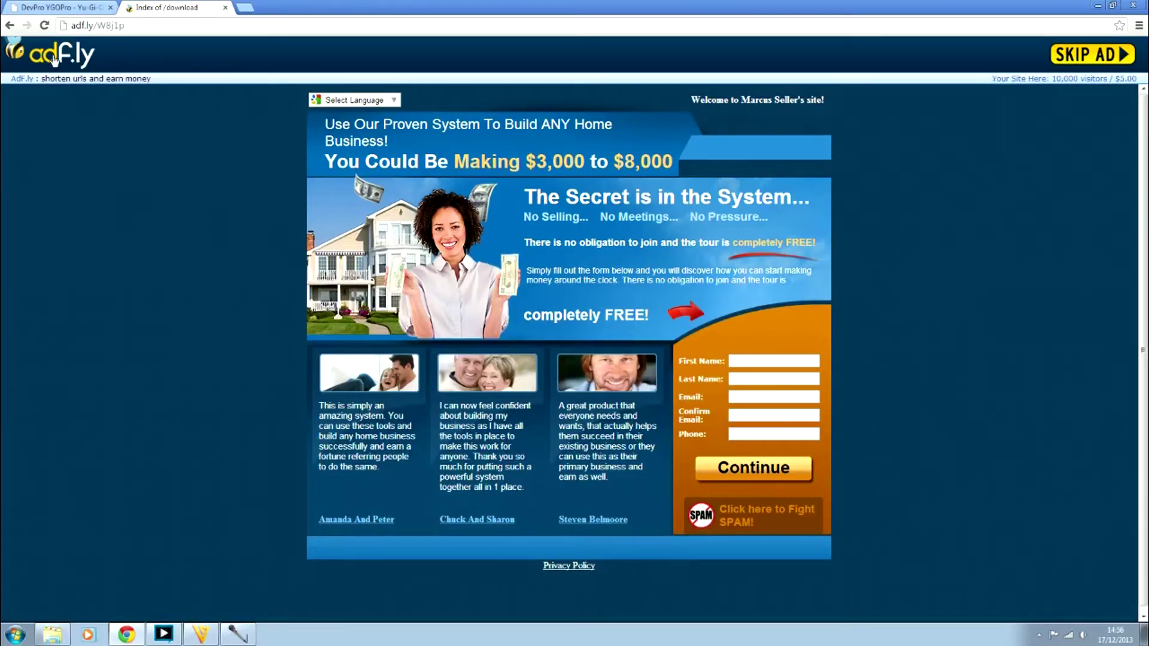
{"action": "left_click", "coordinate": [1093, 58]}
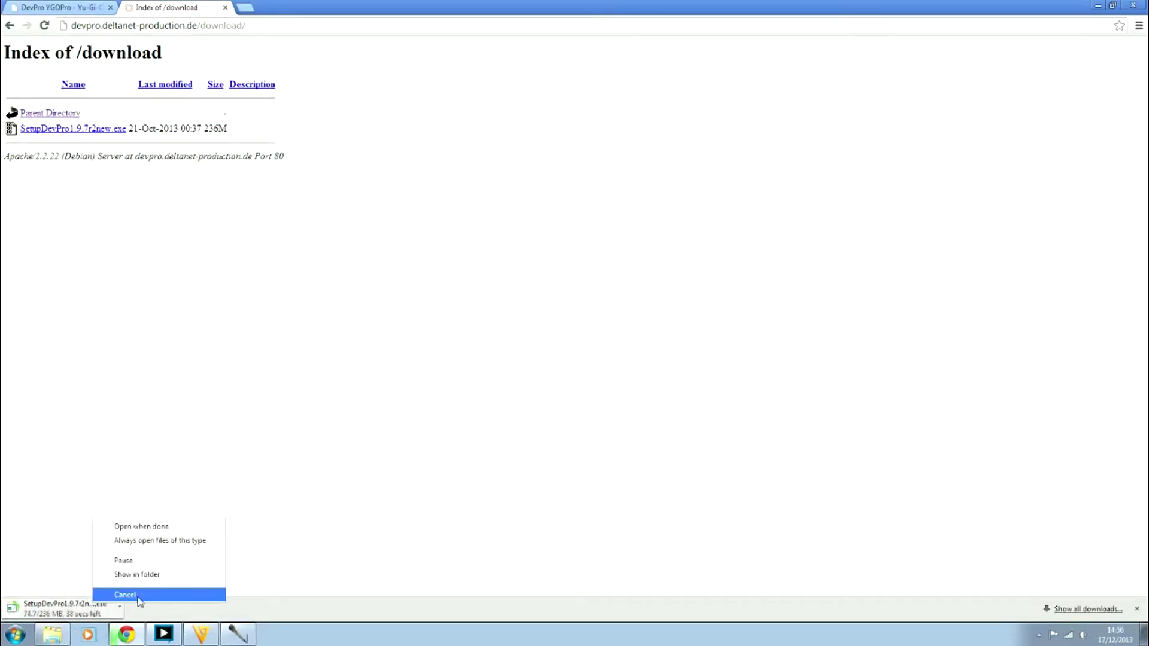
{"action": "left_click", "coordinate": [139, 595]}
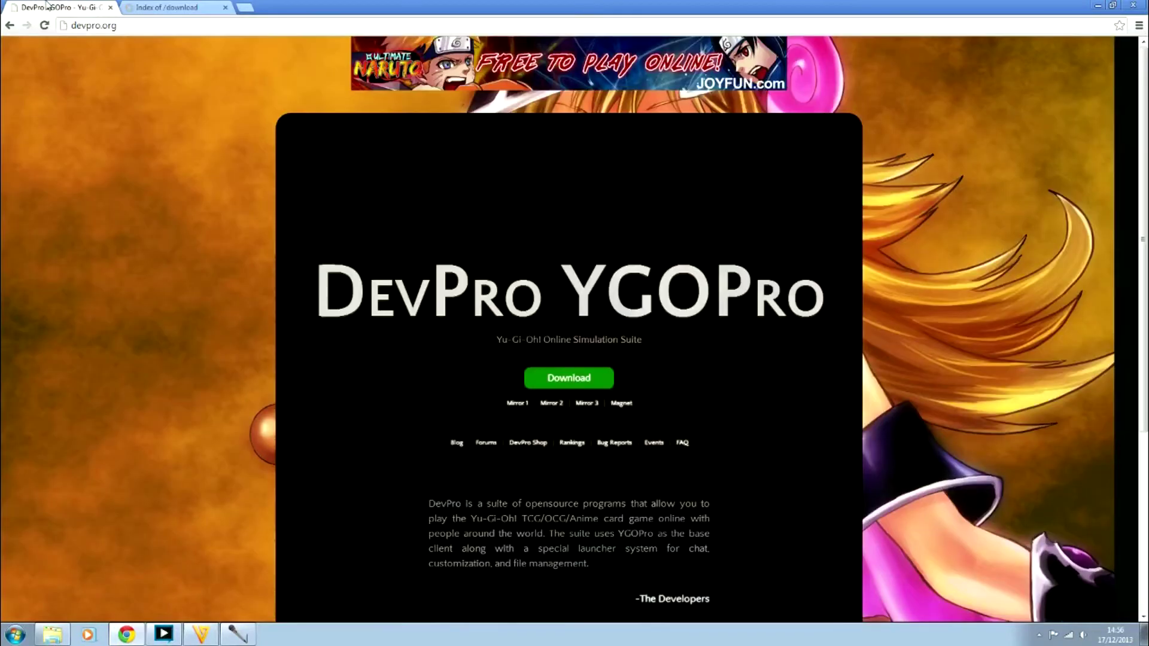
{"action": "left_click", "coordinate": [224, 8]}
Open Mirror 1 in a new tab, start the YGOPro DevPro Setup.exe download from MediaFire, and close the extra tab it opens
{"action": "right_click", "coordinate": [517, 402]}
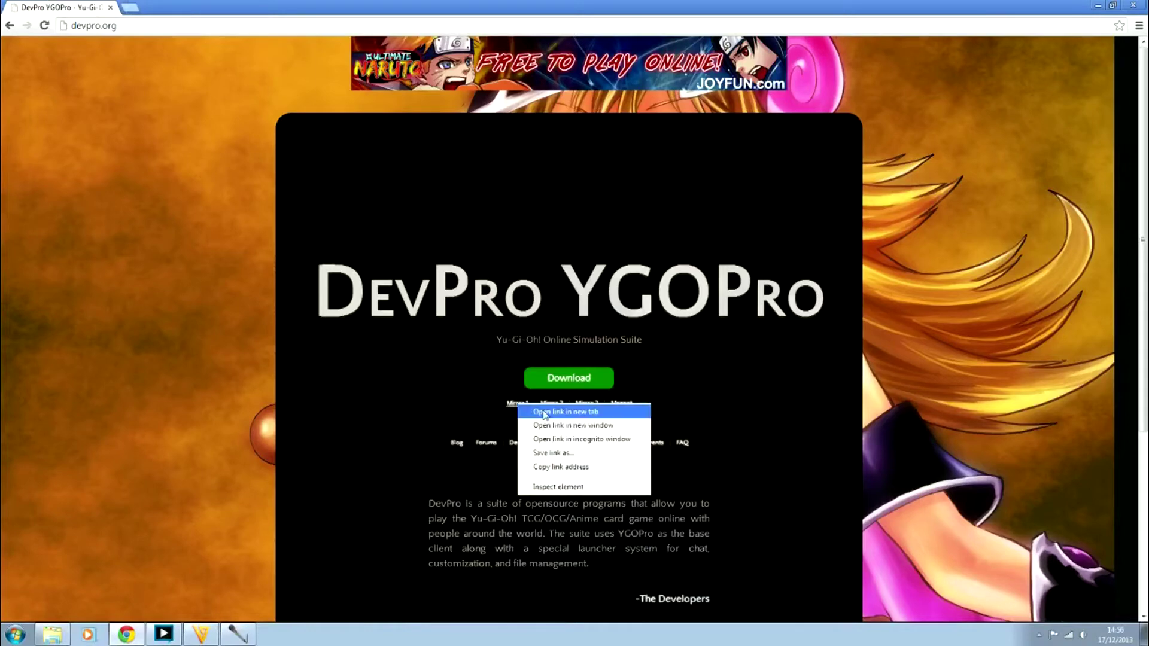
{"action": "left_click", "coordinate": [545, 414]}
{"action": "left_click", "coordinate": [144, 6]}
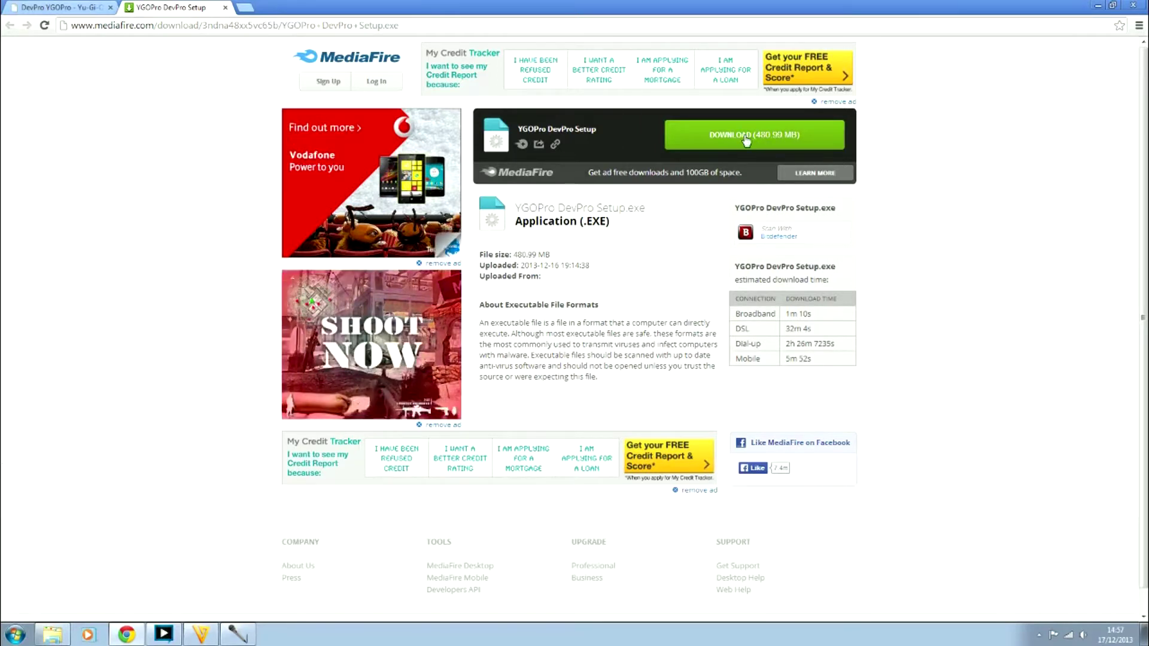
{"action": "left_click", "coordinate": [745, 138]}
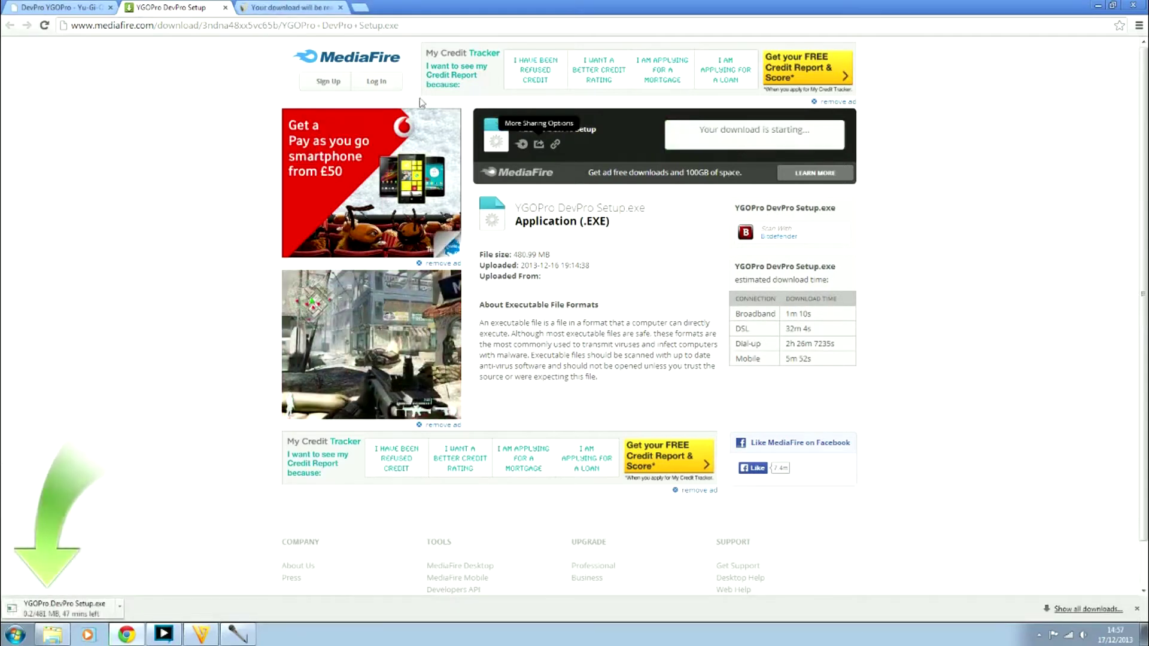
{"action": "left_click", "coordinate": [340, 7]}
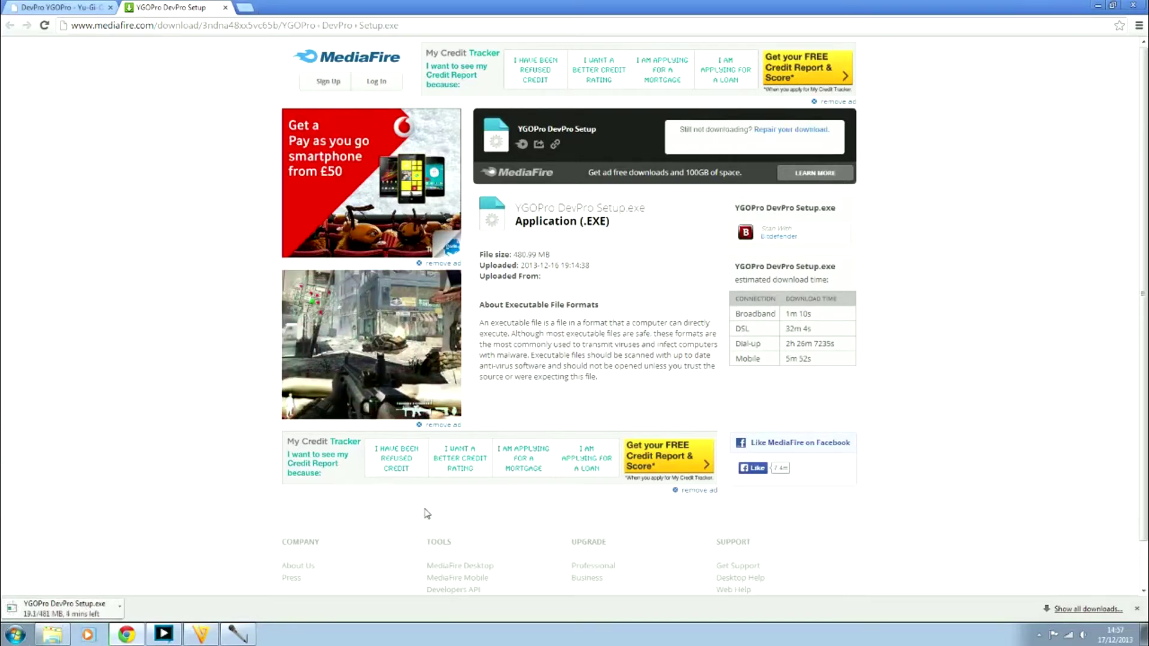
Cancel the MediaFire download of YGOPro DevPro Setup.exe and close the MediaFire tab
{"action": "right_click", "coordinate": [87, 611]}
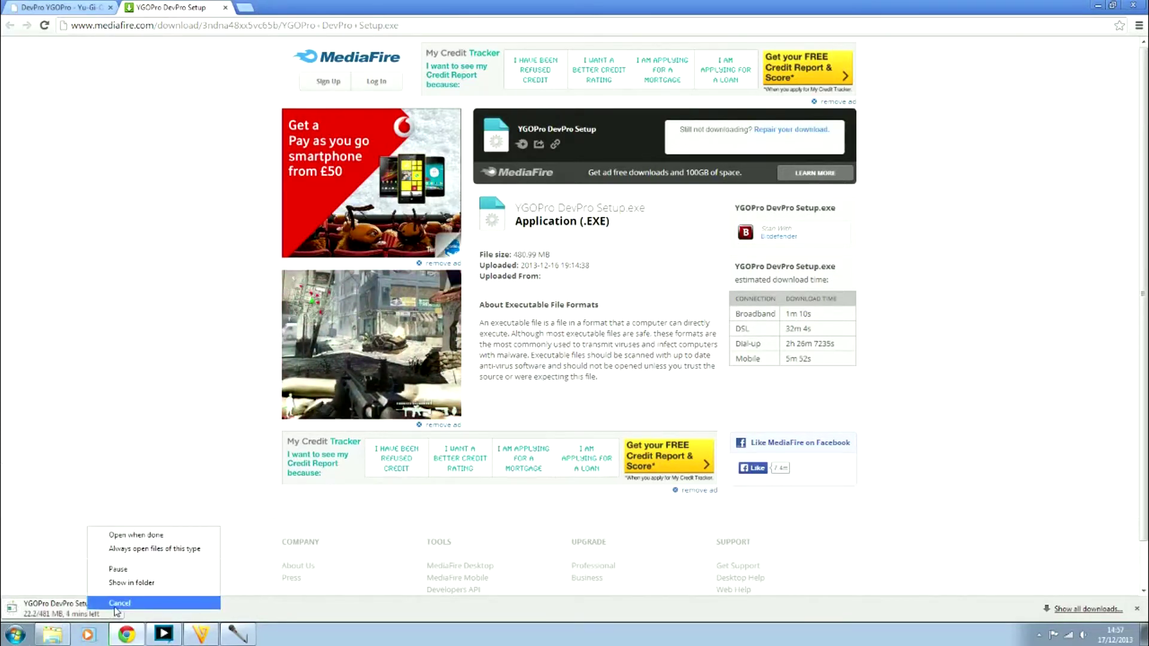
{"action": "left_click", "coordinate": [201, 601]}
{"action": "left_click", "coordinate": [1136, 608]}
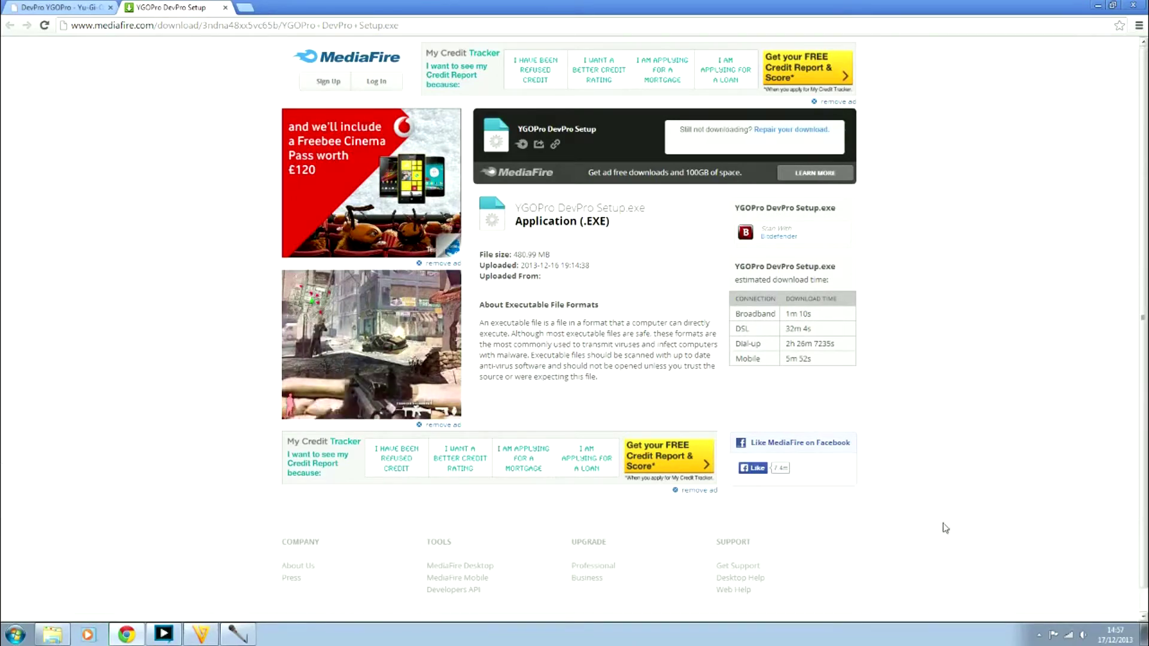
{"action": "key", "text": "ctrl+w"}
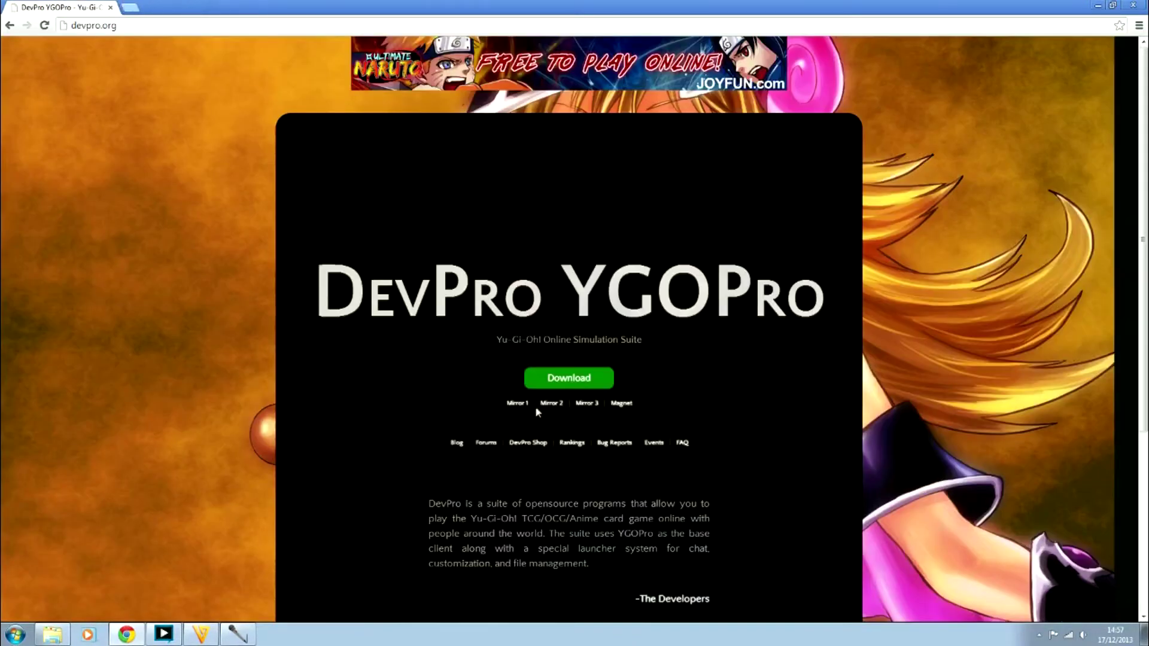
Open Mirror 2 in a new tab, start the YGOPro DevPro Setup.exe download from Dev-Host, and close the advert tab
{"action": "right_click", "coordinate": [547, 404]}
{"action": "left_click", "coordinate": [565, 411]}
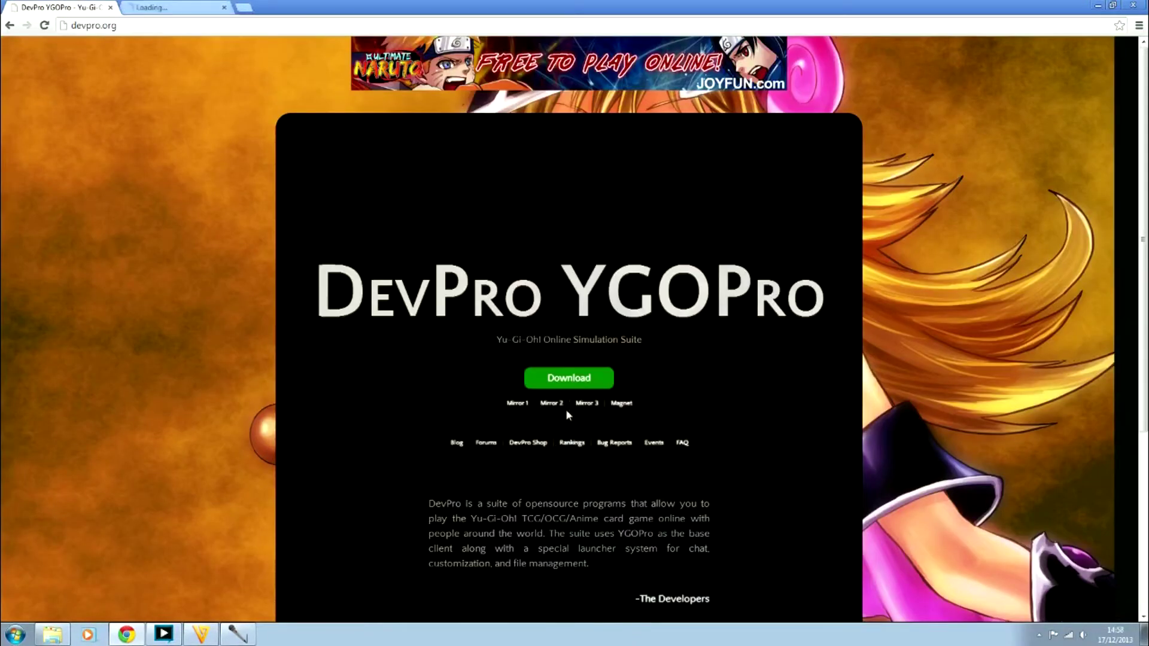
{"action": "left_click", "coordinate": [132, 6]}
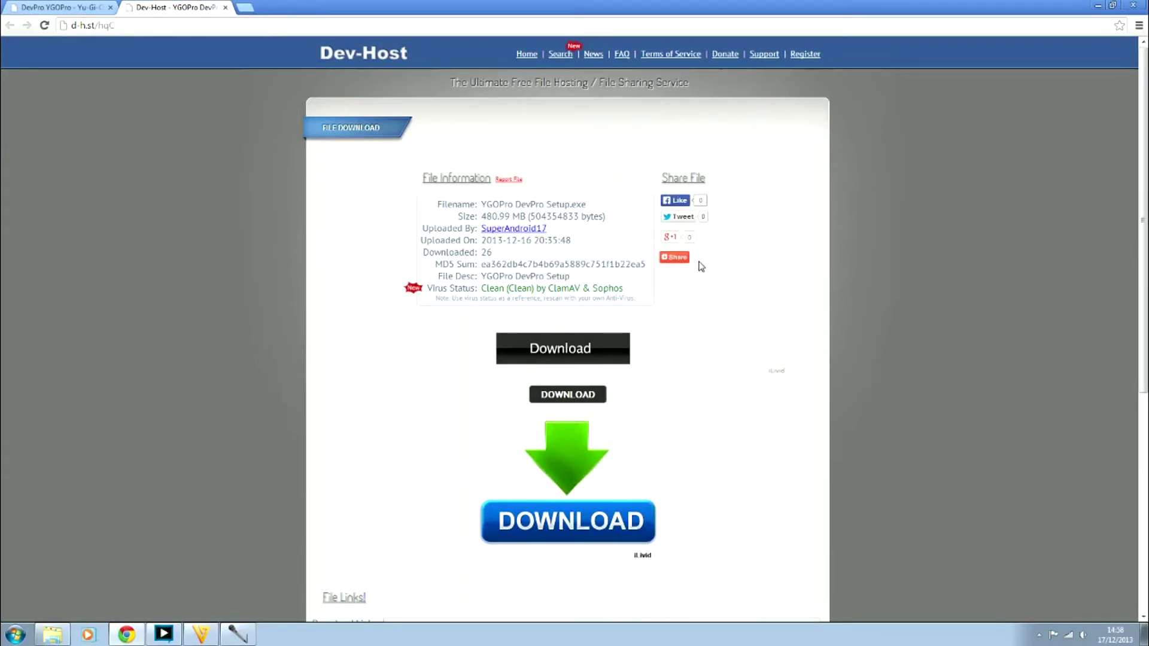
{"action": "mouse_move", "coordinate": [674, 257]}
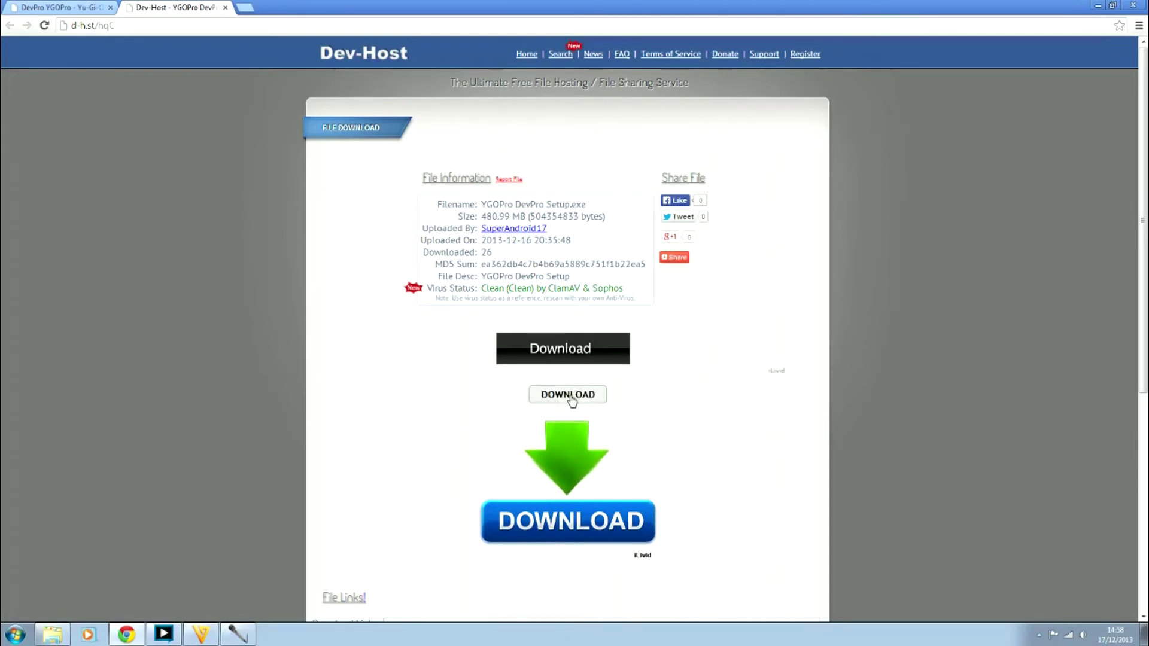
{"action": "left_click", "coordinate": [570, 396]}
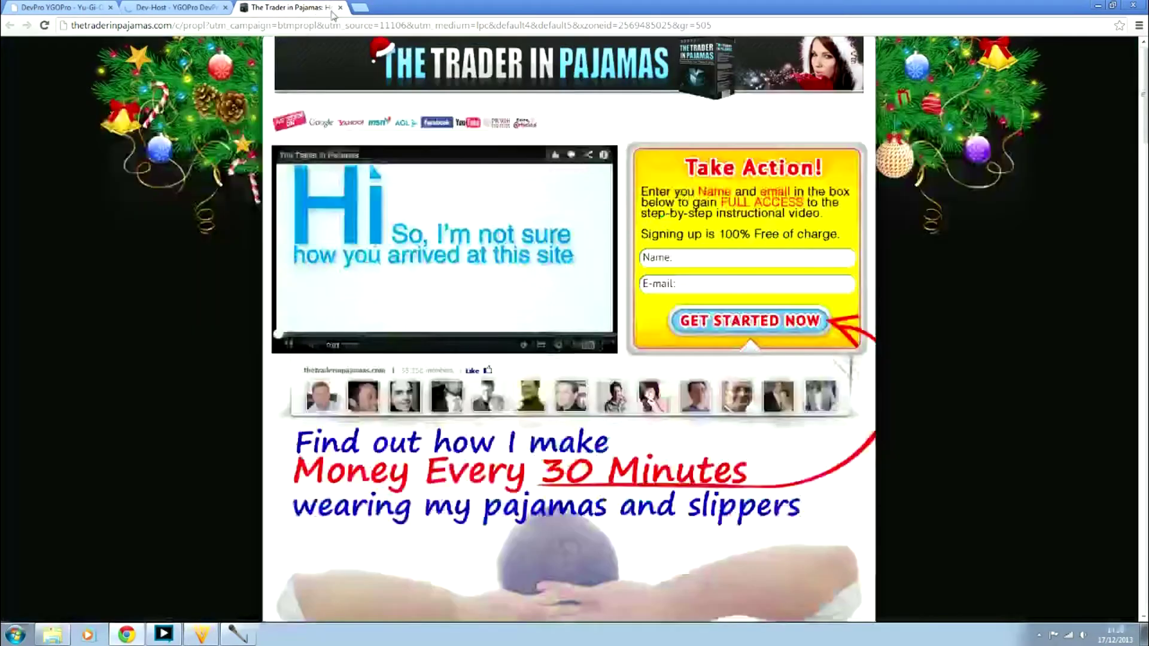
{"action": "left_click", "coordinate": [315, 8]}
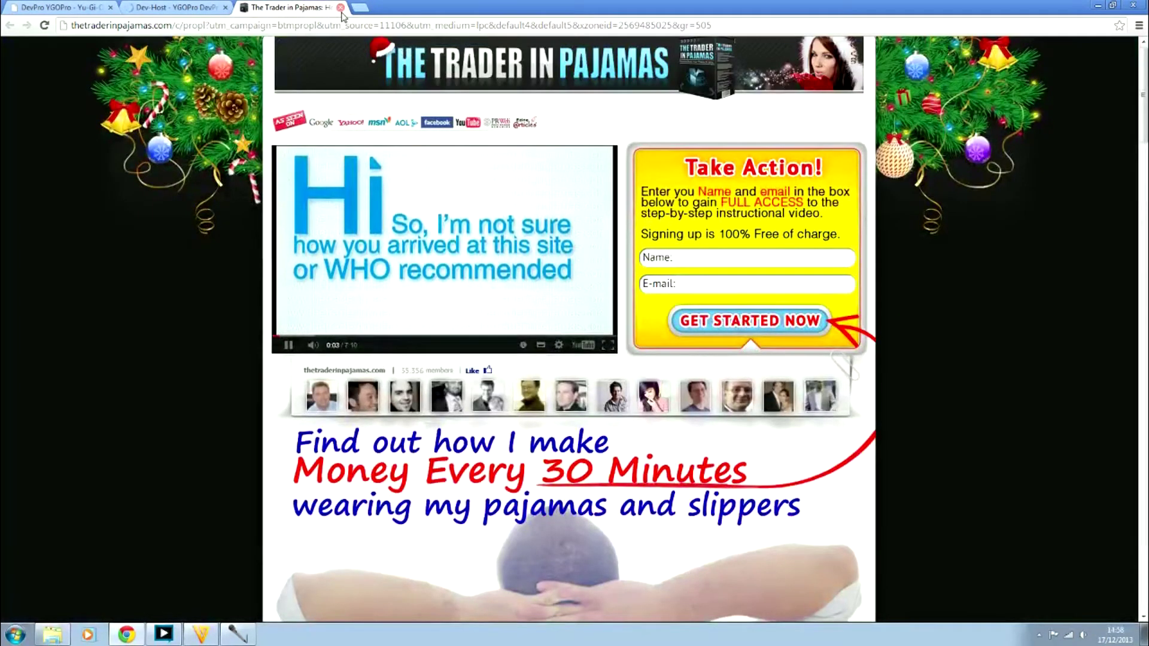
{"action": "left_click", "coordinate": [341, 7]}
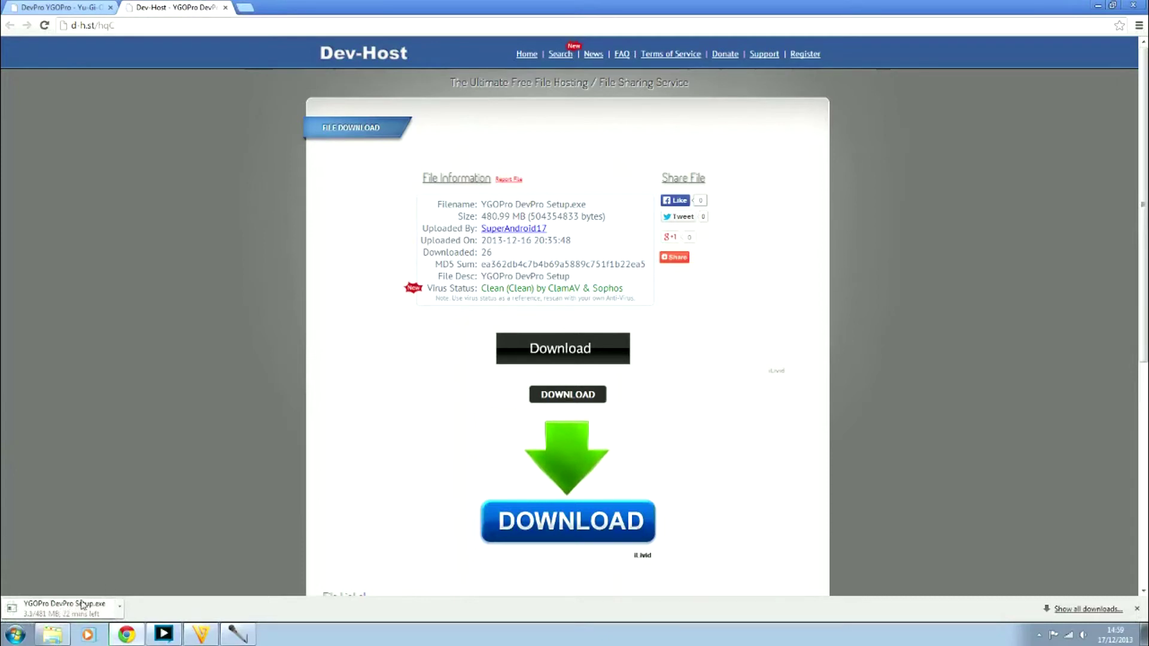
Cancel the Dev-Host download of YGOPro DevPro Setup.exe and return to the DevPro site, closing the Dev-Host tab
{"action": "right_click", "coordinate": [97, 608]}
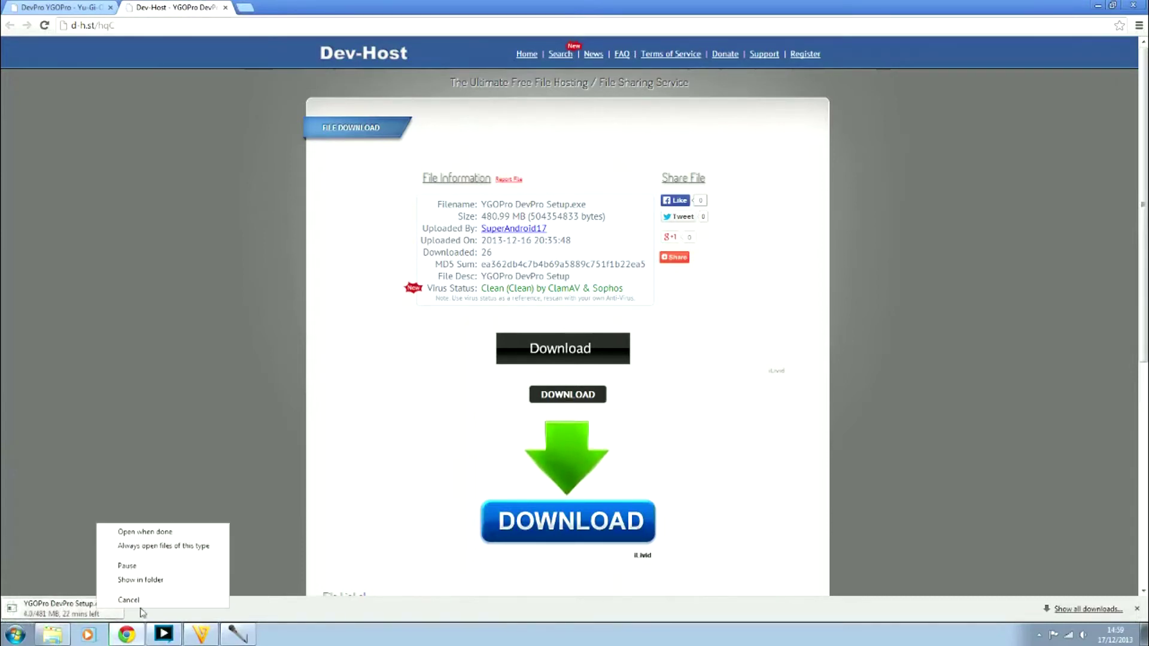
{"action": "left_click", "coordinate": [129, 599]}
{"action": "left_click", "coordinate": [1136, 608]}
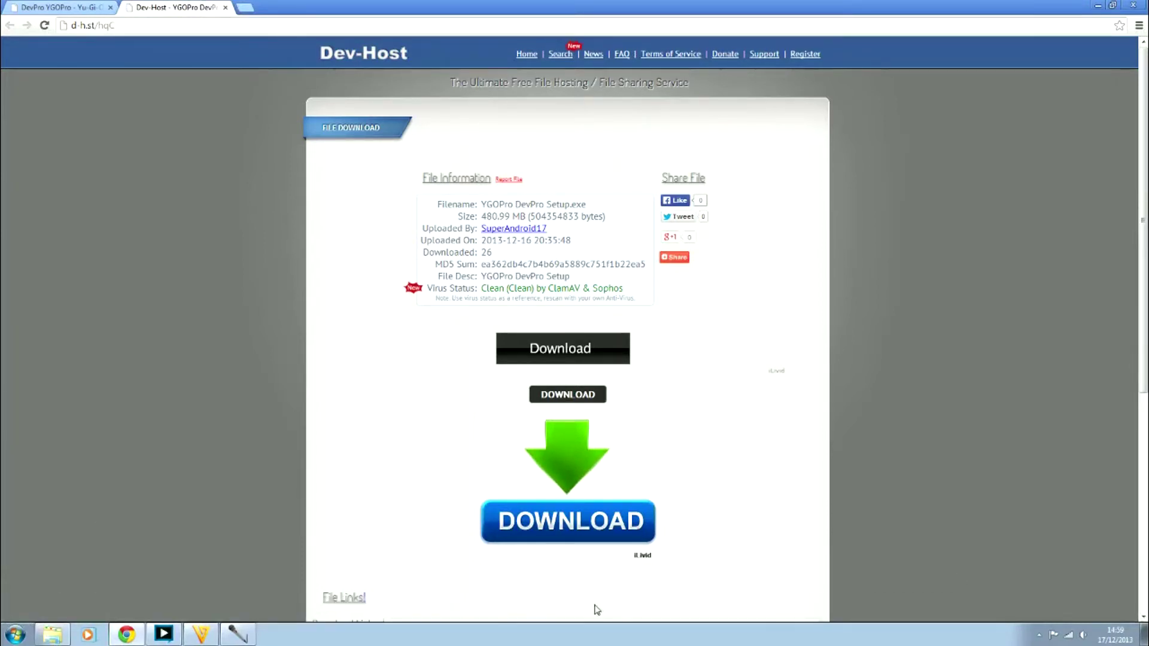
{"action": "left_click", "coordinate": [90, 7]}
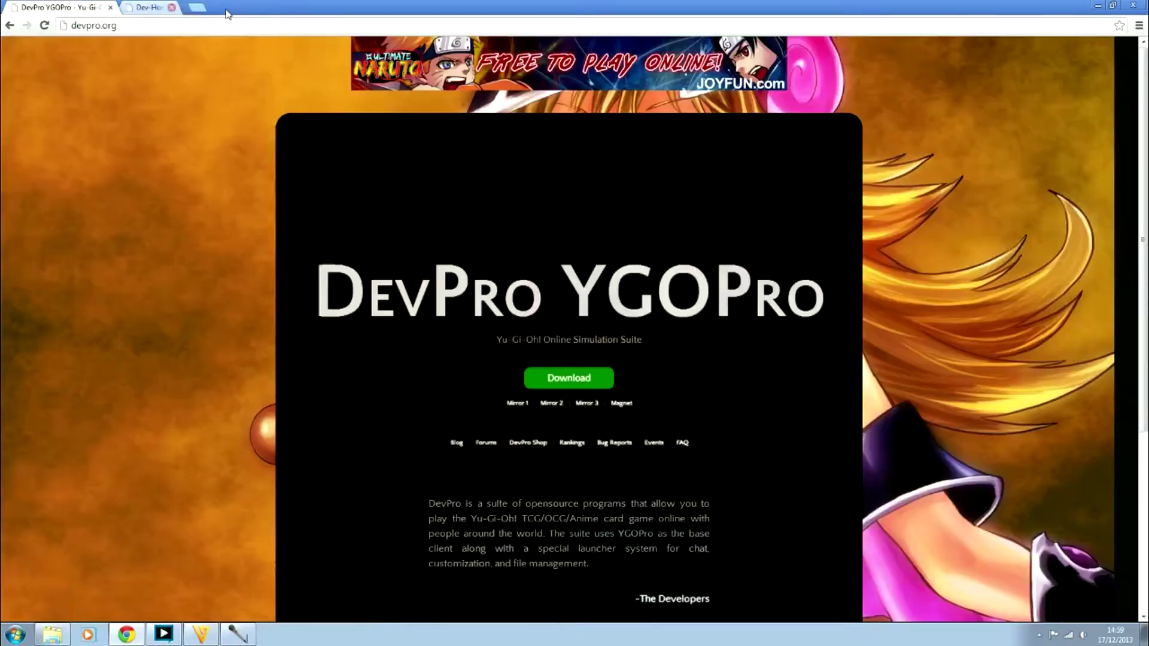
Open Mirror 3 in a new tab and choose the regular-mode browser download of YGOPro DevPro Setup.exe on DepositFiles
{"action": "right_click", "coordinate": [589, 406]}
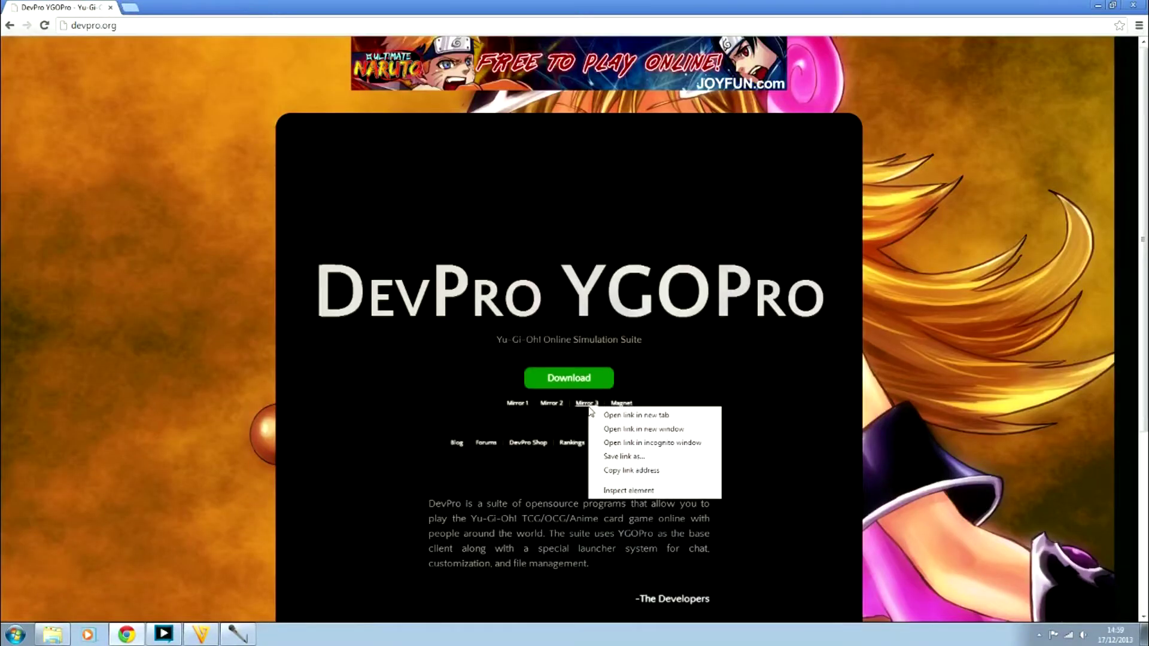
{"action": "left_click", "coordinate": [644, 415]}
{"action": "left_click", "coordinate": [179, 8]}
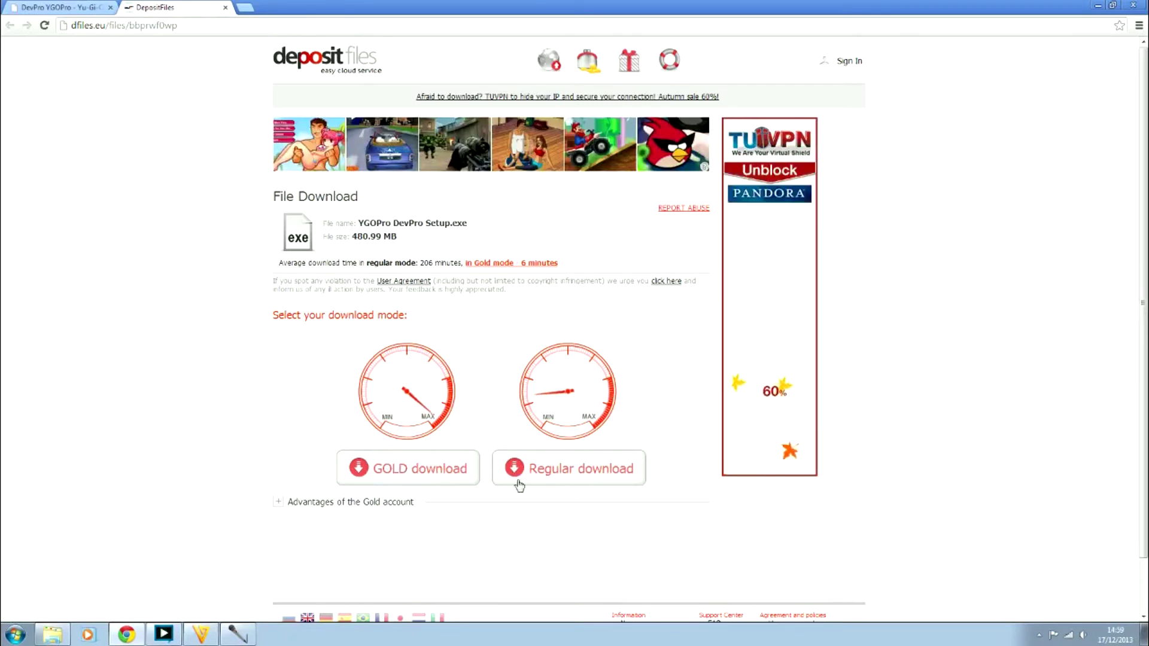
{"action": "left_click", "coordinate": [578, 472]}
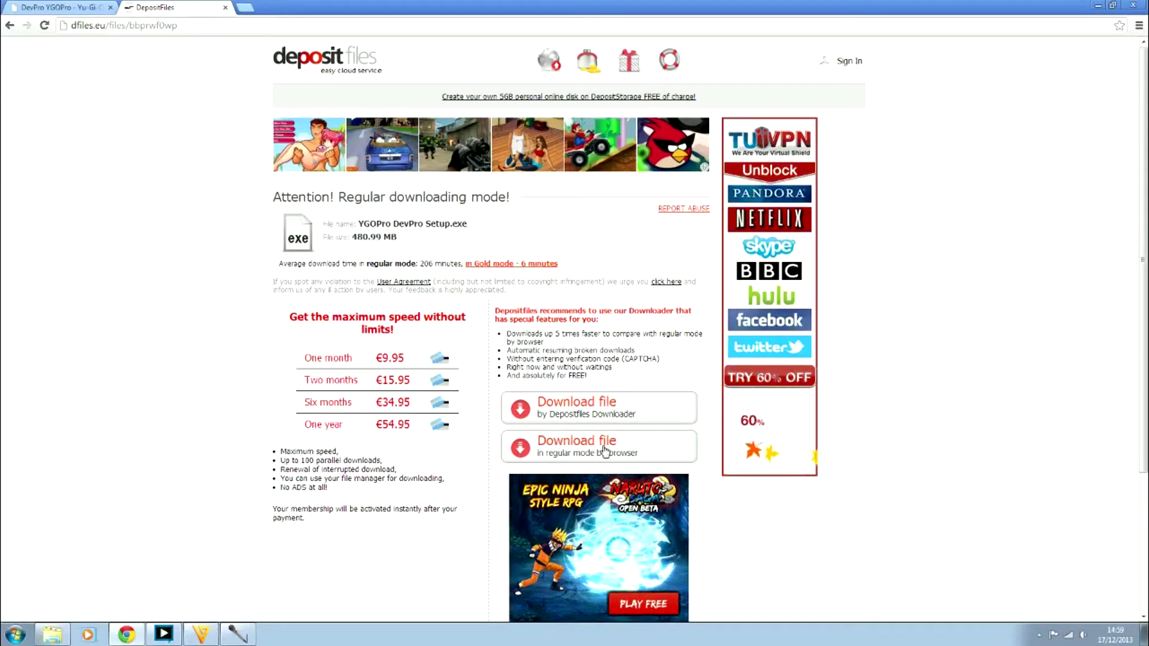
{"action": "left_click", "coordinate": [665, 452]}
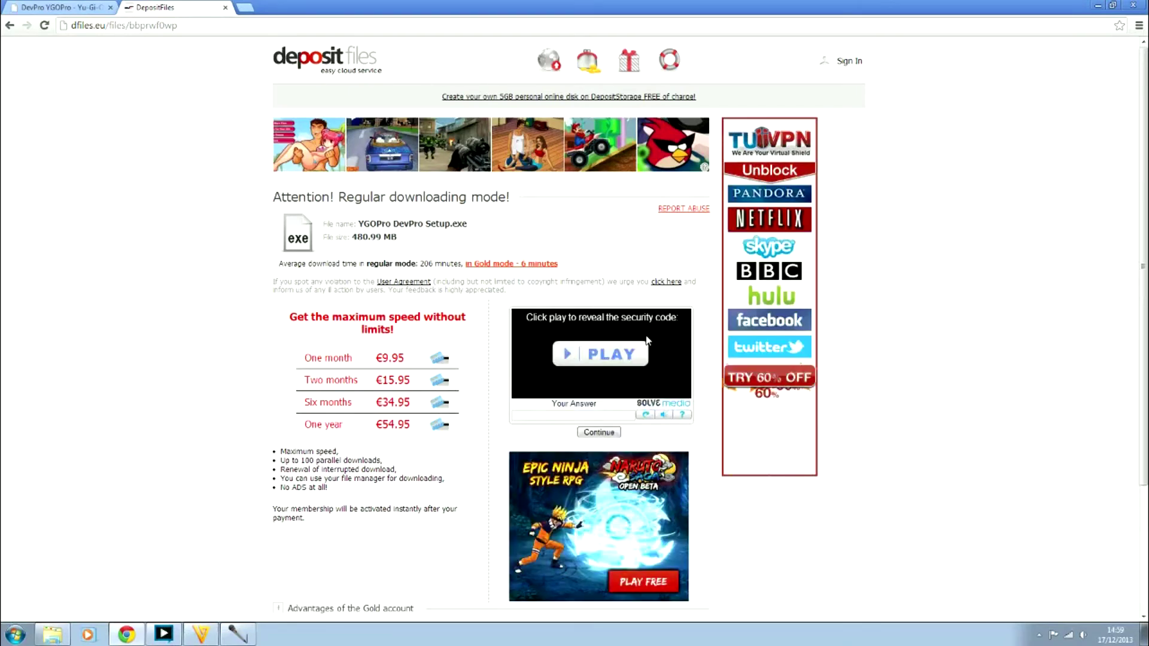
Skip the captcha video, enter the displayed security code, and start the regular-mode download of YGOPro DevPro Setup.exe
{"action": "left_click", "coordinate": [569, 357]}
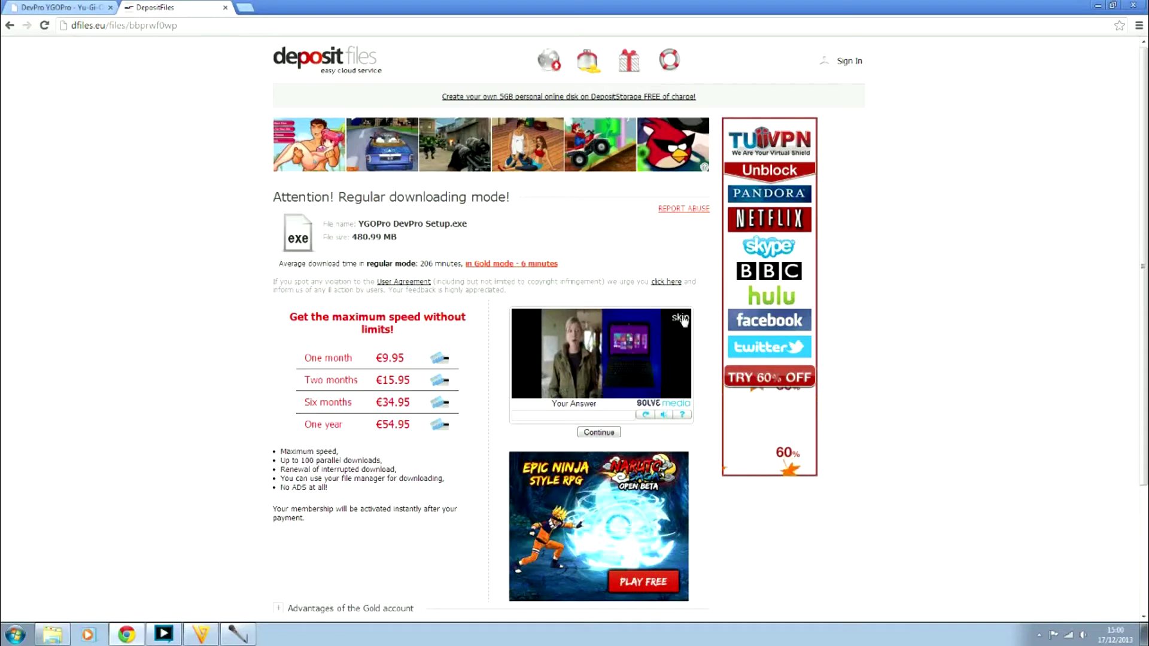
{"action": "left_click", "coordinate": [682, 318]}
{"action": "left_click", "coordinate": [574, 414]}
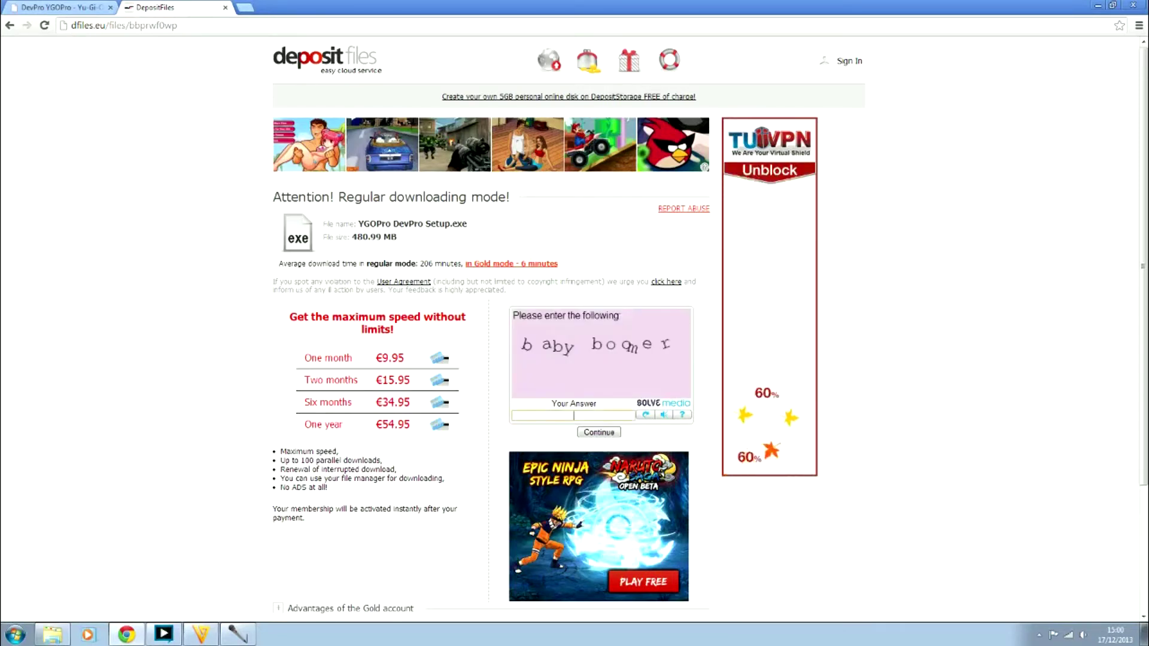
{"action": "type", "text": "bab"}
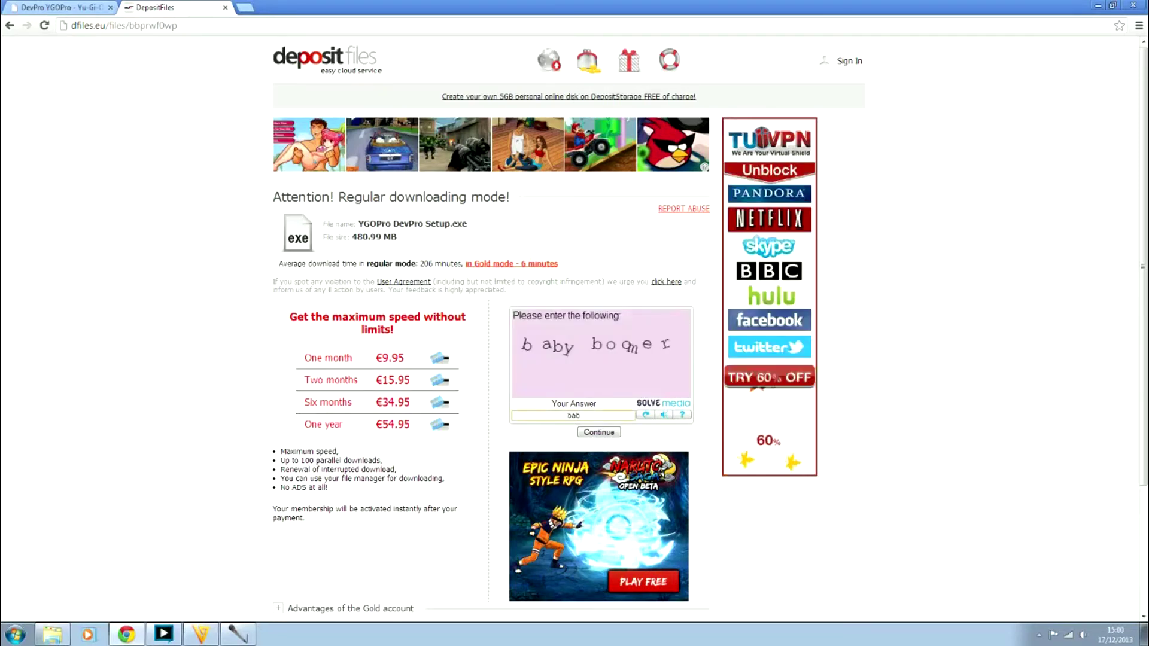
{"action": "type", "text": "y boomer"}
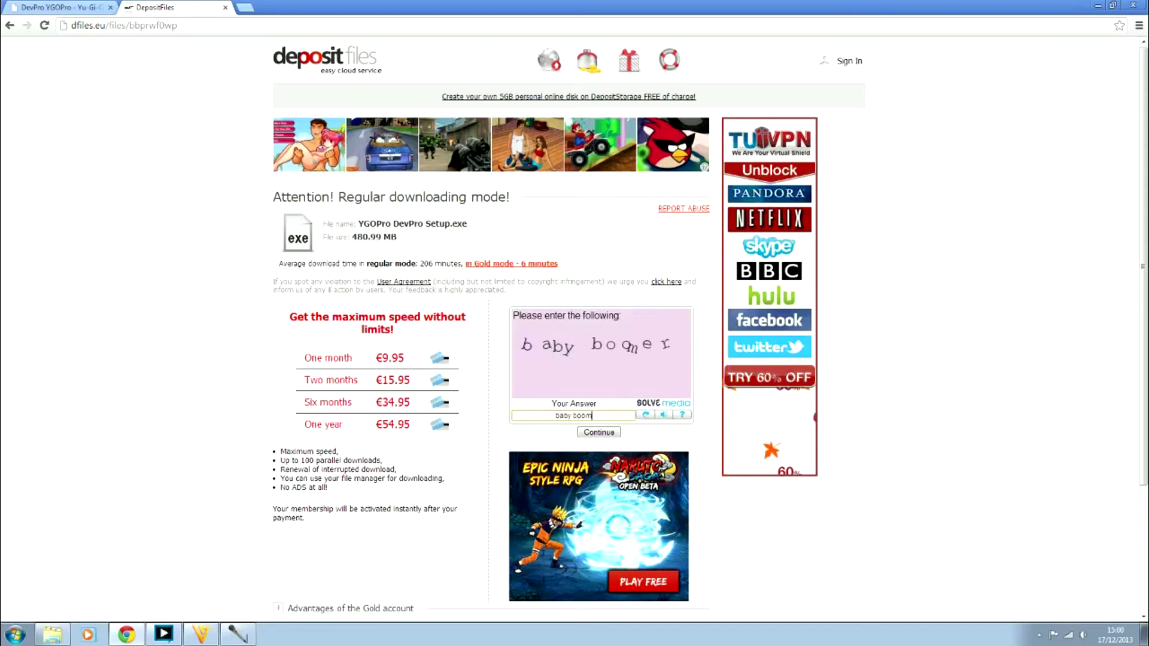
{"action": "left_click", "coordinate": [603, 433]}
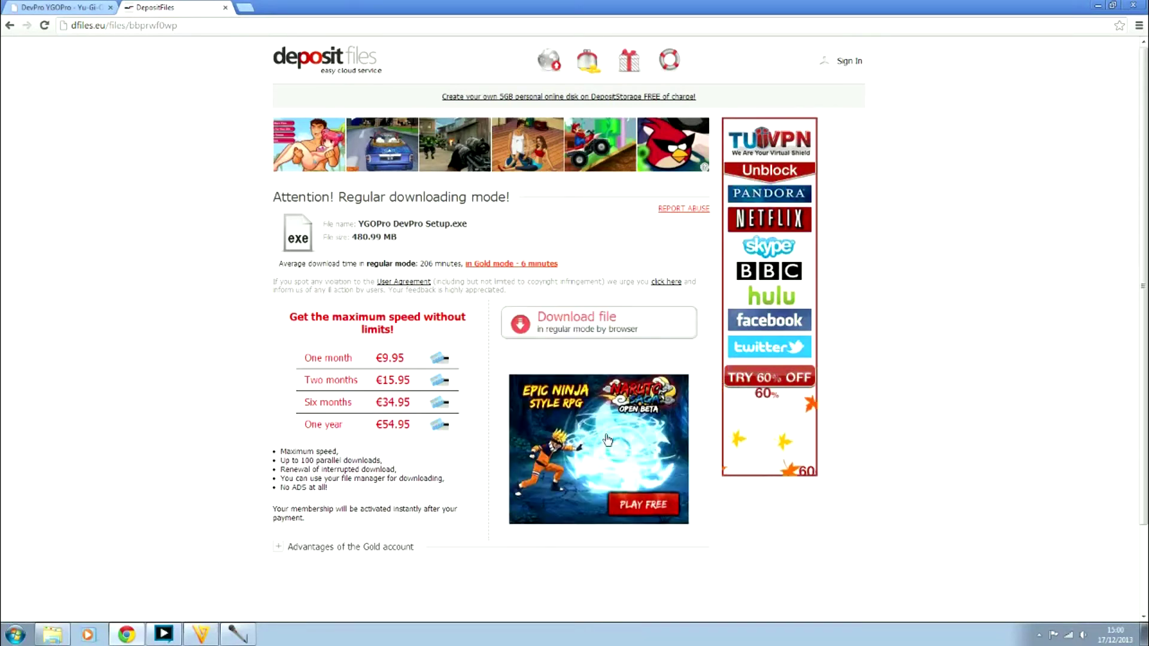
{"action": "left_click", "coordinate": [623, 332]}
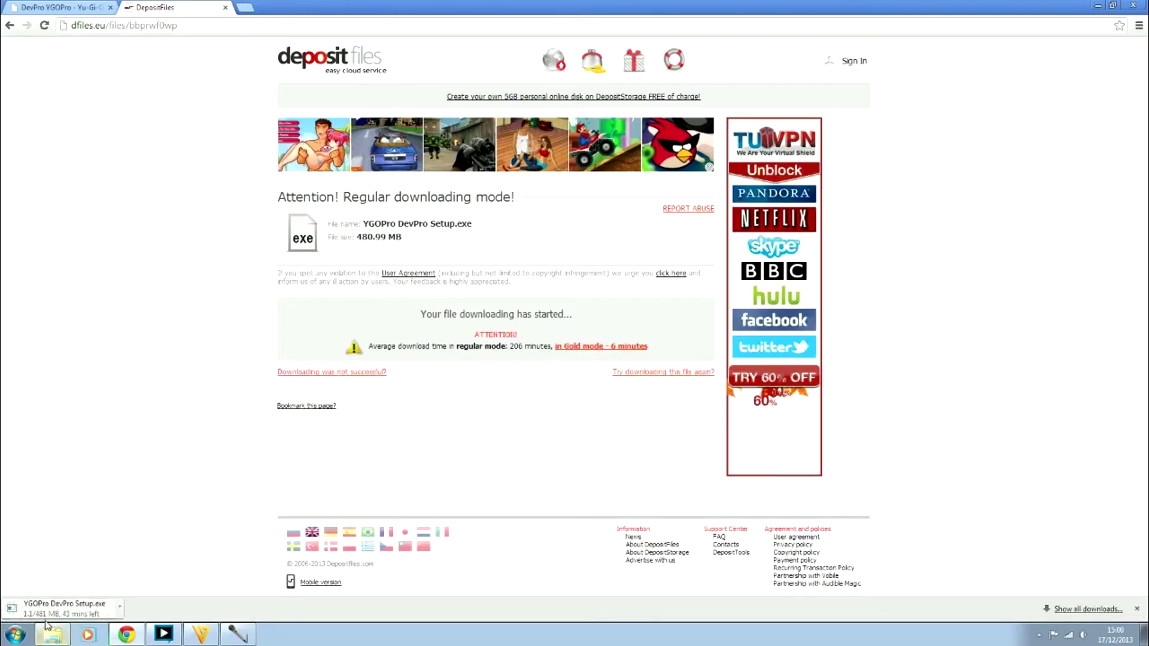
Cancel the DepositFiles download of YGOPro DevPro Setup.exe and return to the DevPro site, closing the DepositFiles tab
{"action": "right_click", "coordinate": [91, 606]}
{"action": "left_click", "coordinate": [122, 595]}
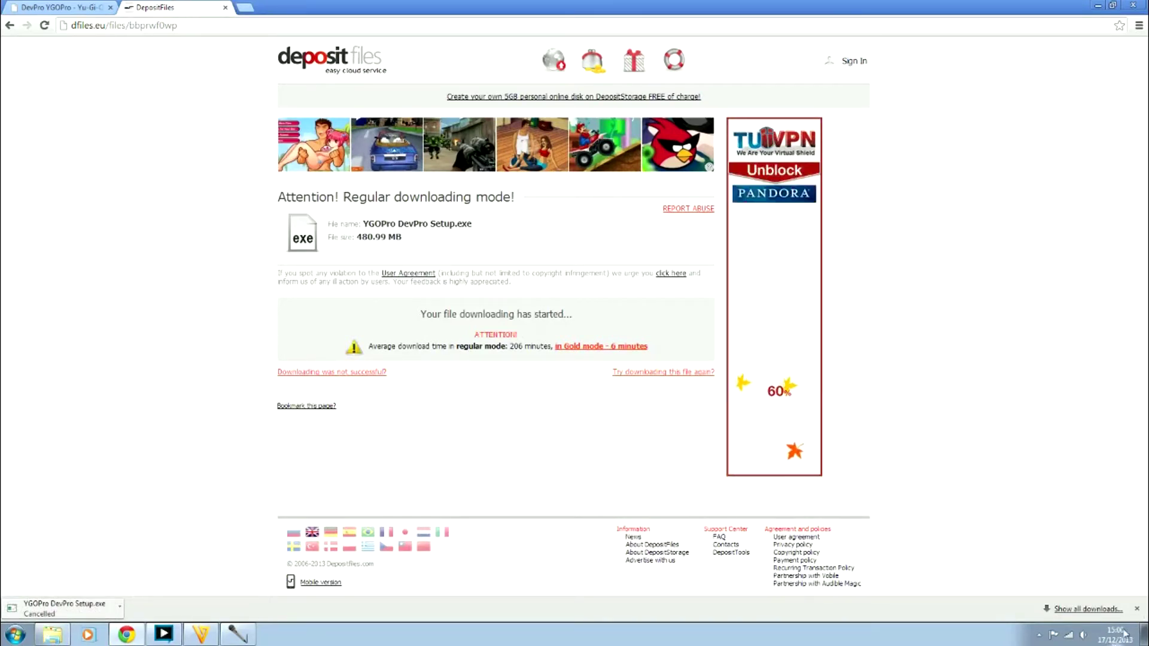
{"action": "left_click", "coordinate": [225, 7]}
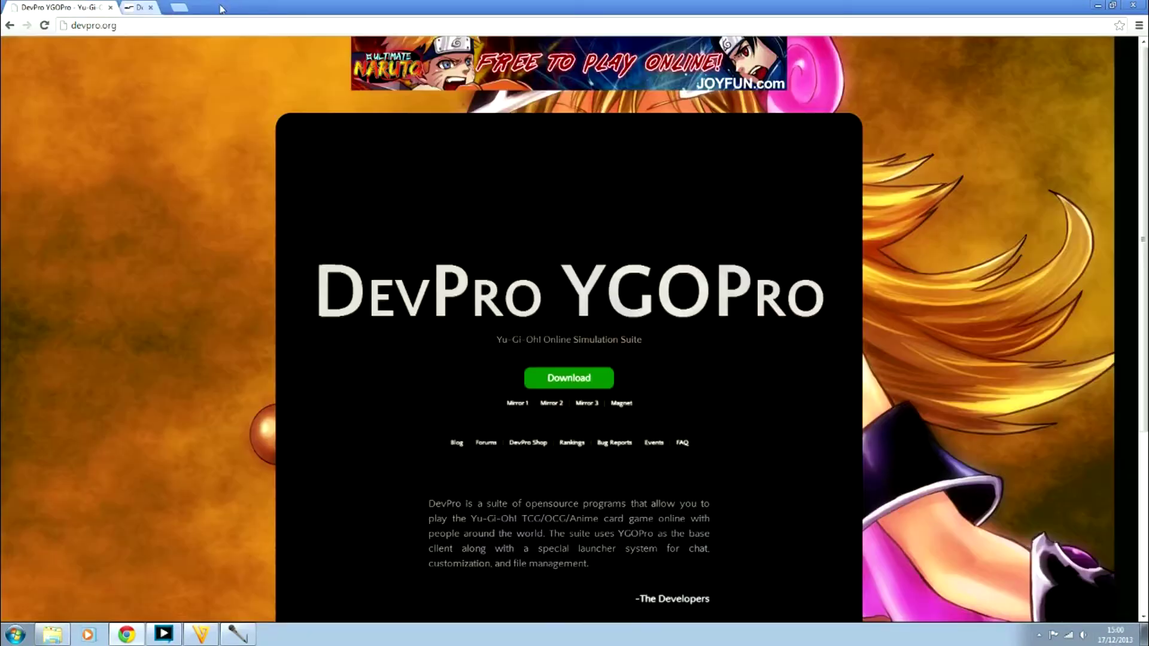
Try the Magnet download link on the DevPro site and close the browser
{"action": "left_click", "coordinate": [621, 404]}
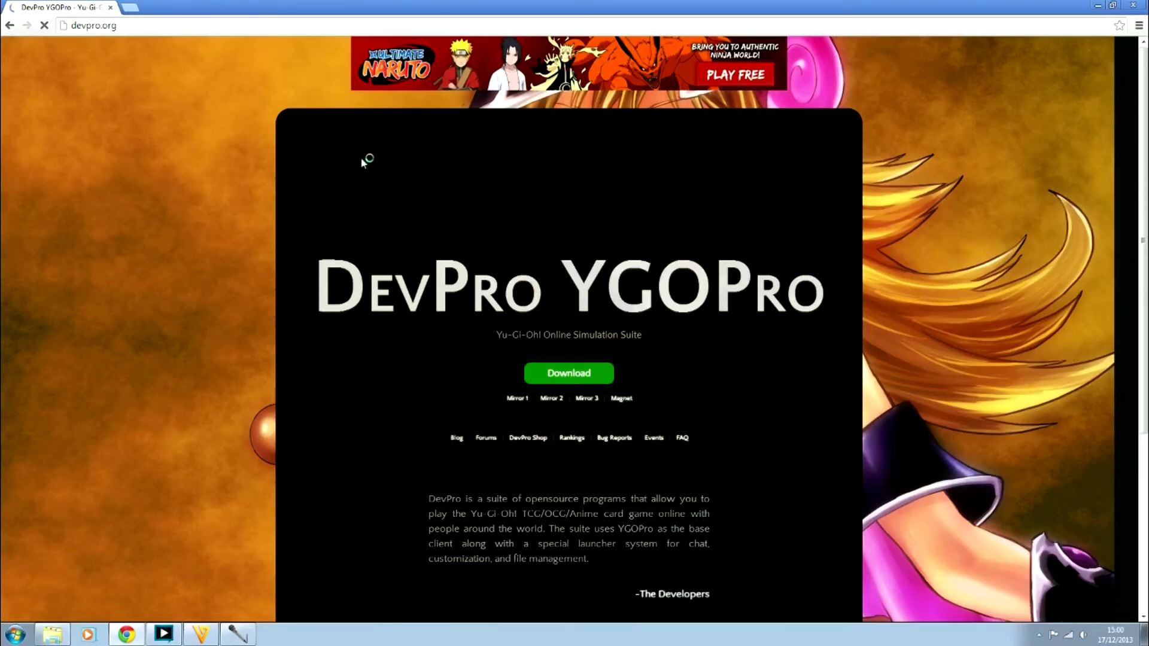
{"action": "left_click", "coordinate": [1133, 6]}
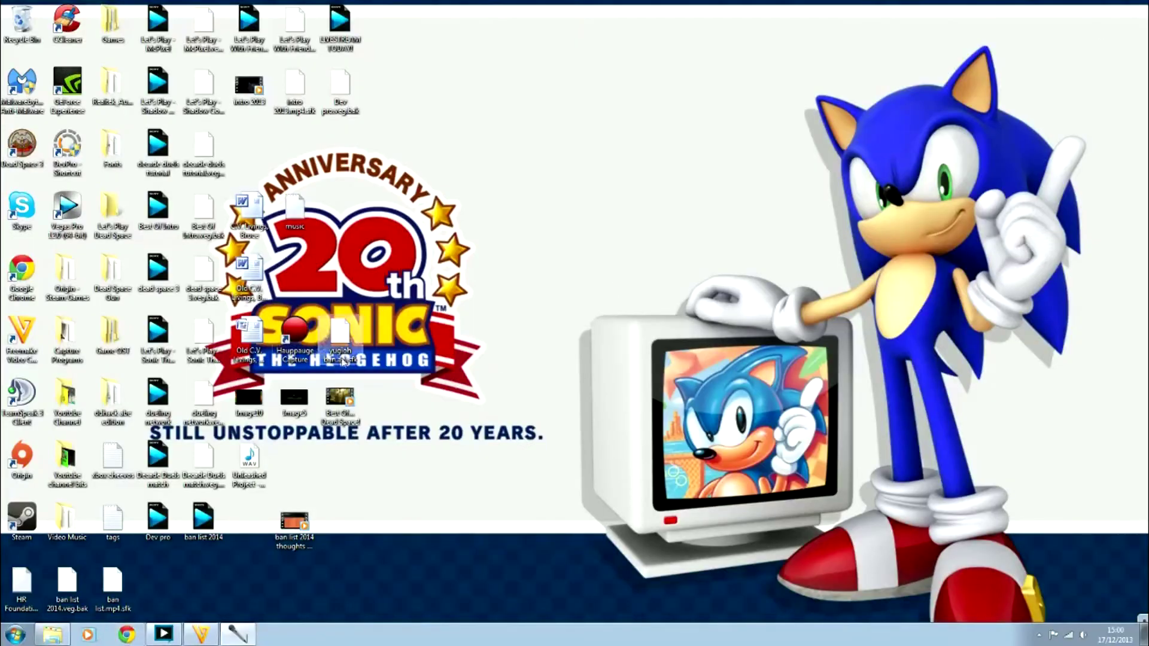
Open the Downloads folder from the personal user folder and run the YGOPro DevPro Setup application
{"action": "left_click", "coordinate": [16, 634]}
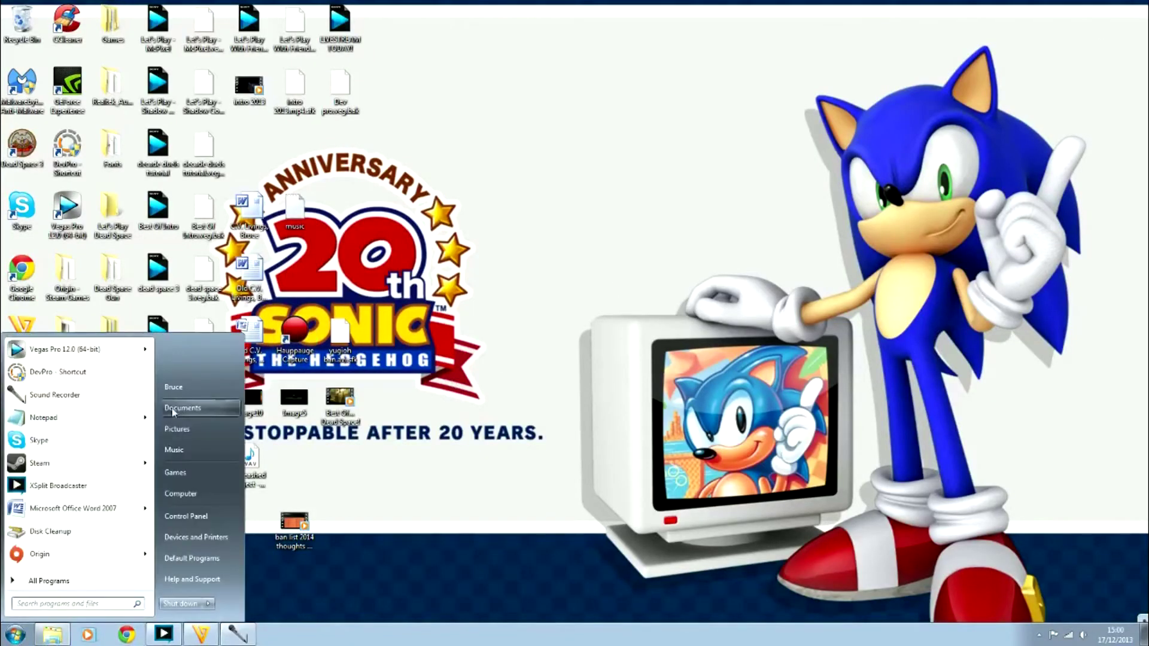
{"action": "left_click", "coordinate": [205, 388]}
{"action": "double_click", "coordinate": [704, 246]}
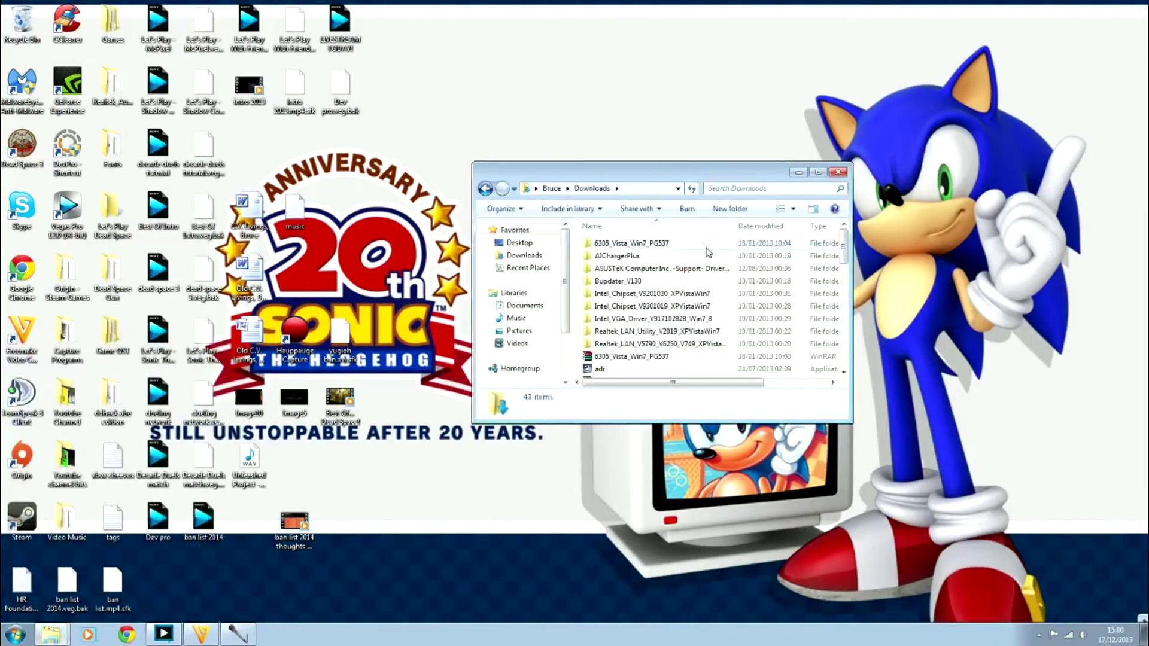
{"action": "left_click_drag", "start_coordinate": [843, 256], "coordinate": [845, 347]}
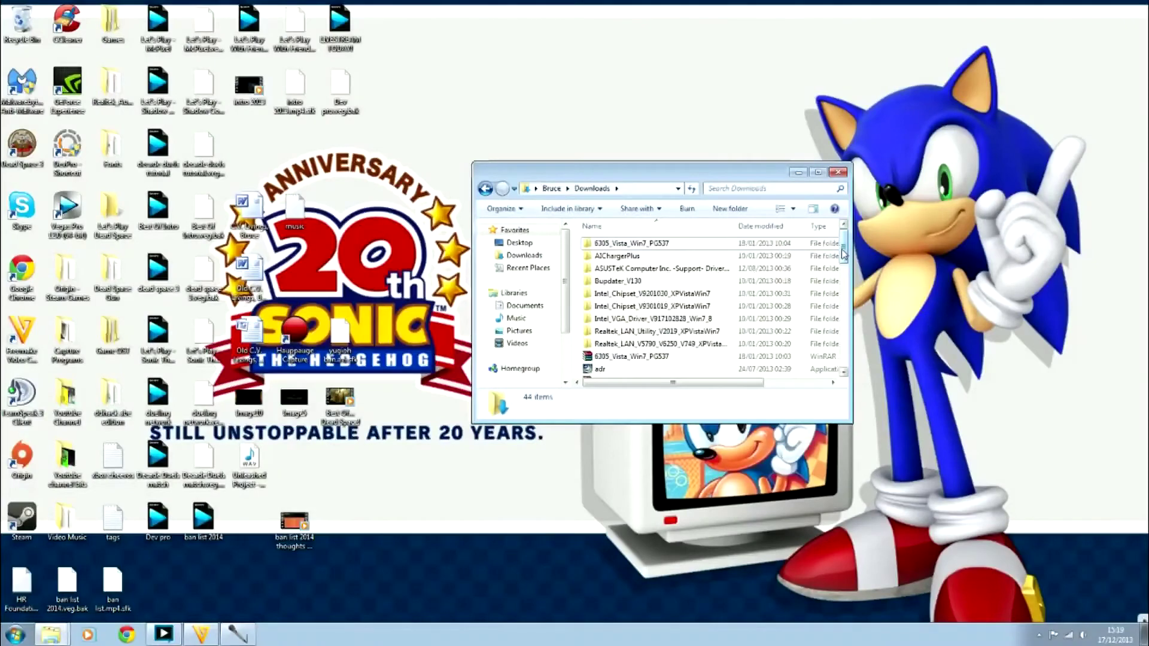
{"action": "left_click_drag", "start_coordinate": [843, 254], "coordinate": [841, 360]}
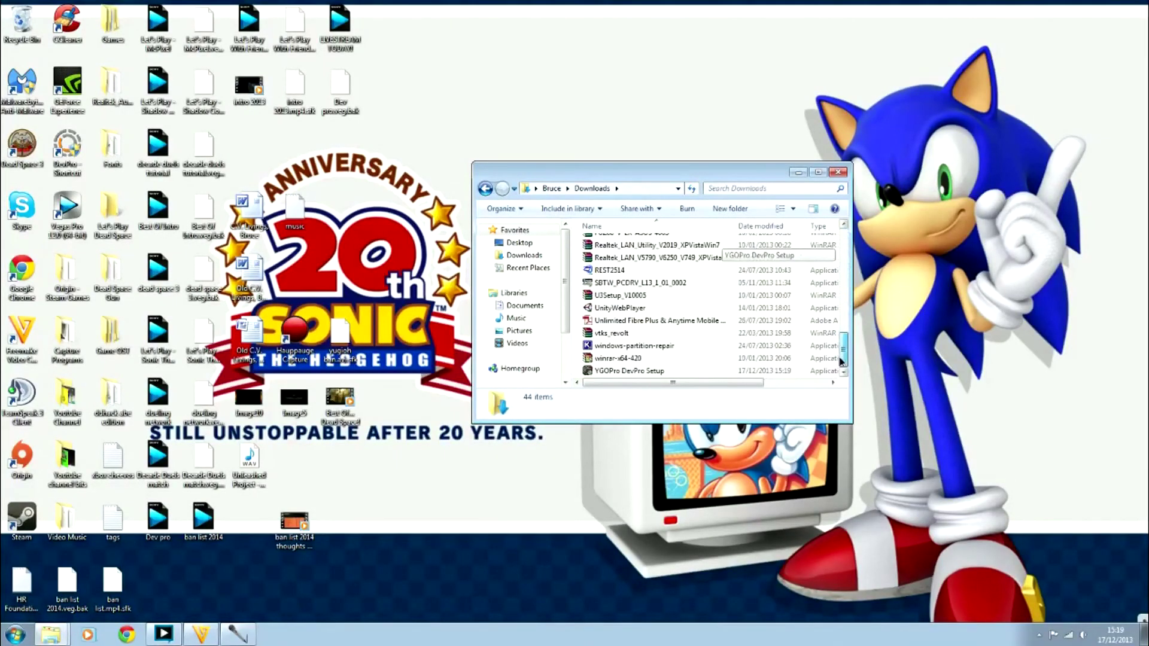
{"action": "double_click", "coordinate": [657, 372]}
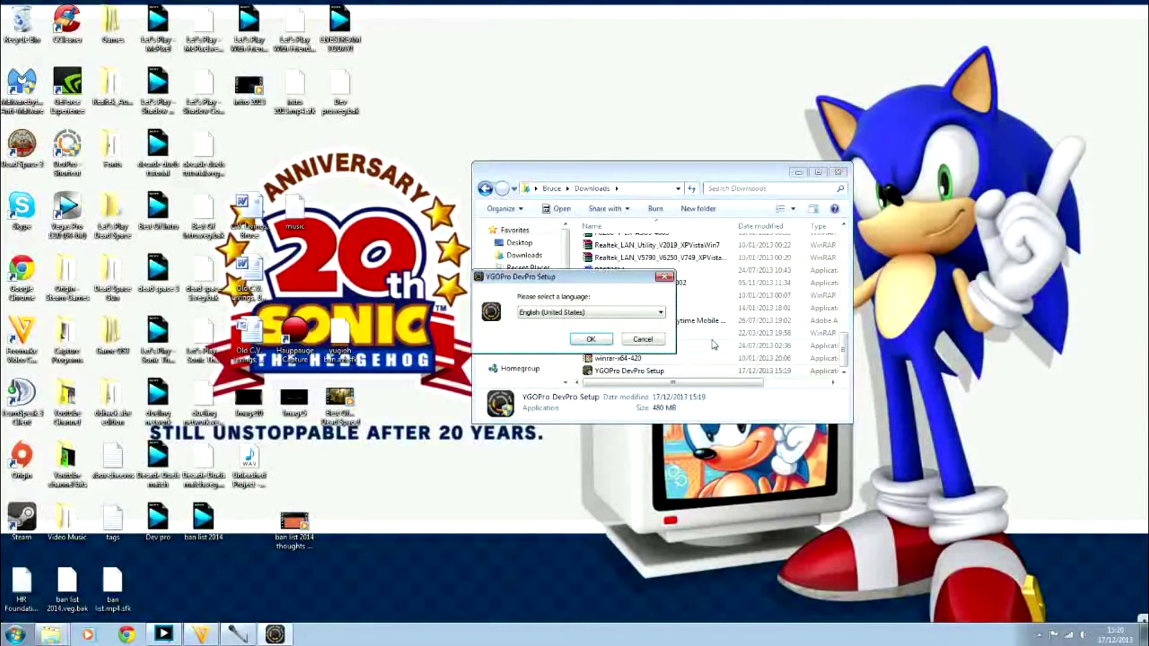
Choose English (United States) as the setup language and advance through the wizard with the default installation folder, up to Ready to Install
{"action": "left_click", "coordinate": [575, 313]}
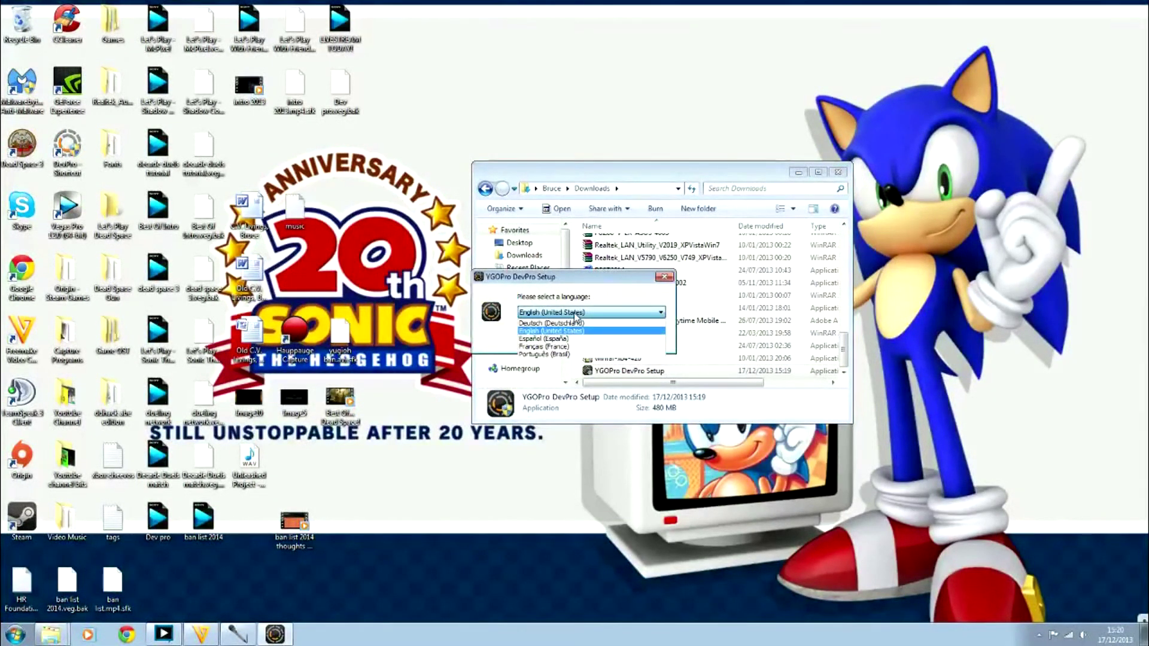
{"action": "left_click", "coordinate": [576, 330]}
{"action": "left_click", "coordinate": [586, 342]}
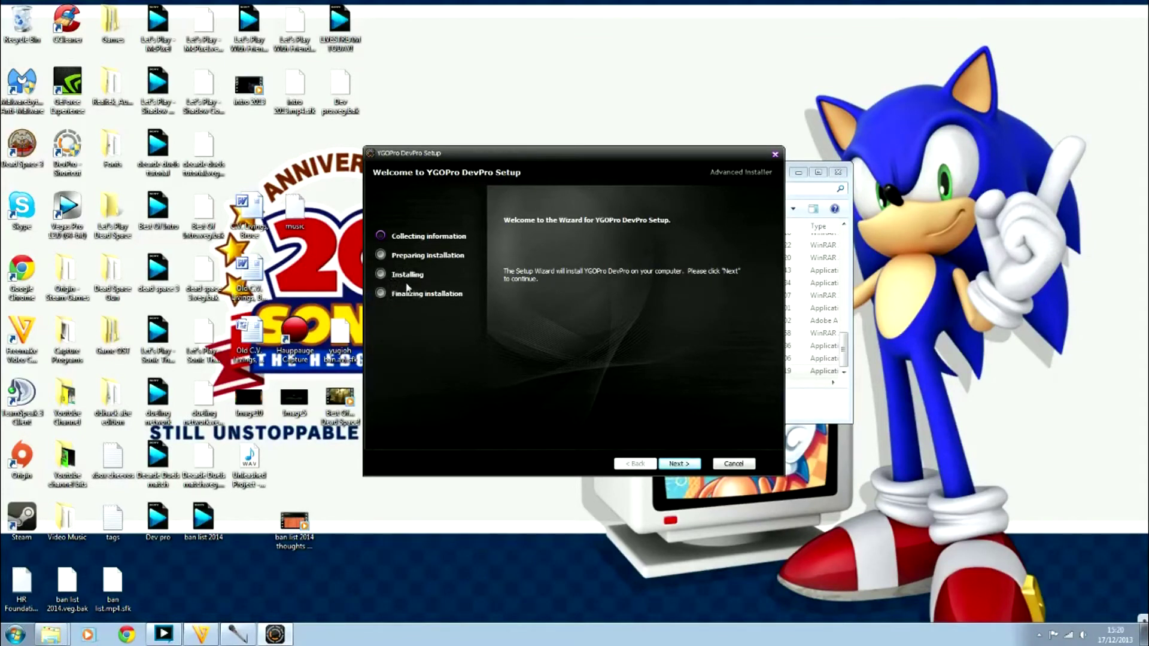
{"action": "left_click", "coordinate": [680, 464]}
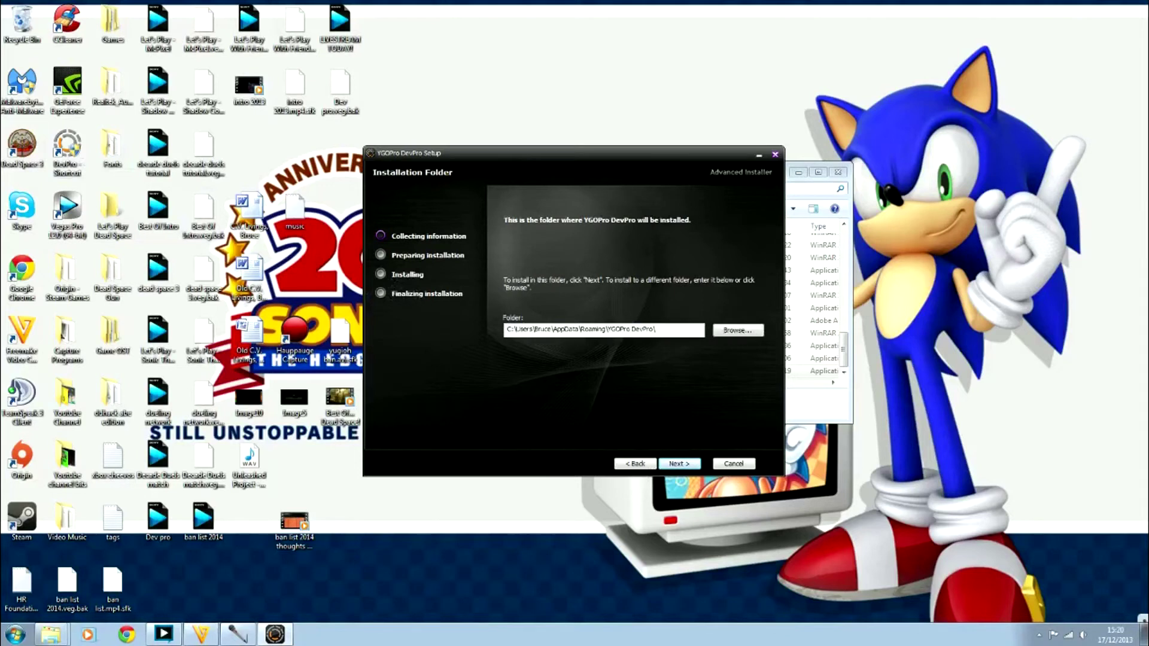
{"action": "left_click", "coordinate": [677, 464]}
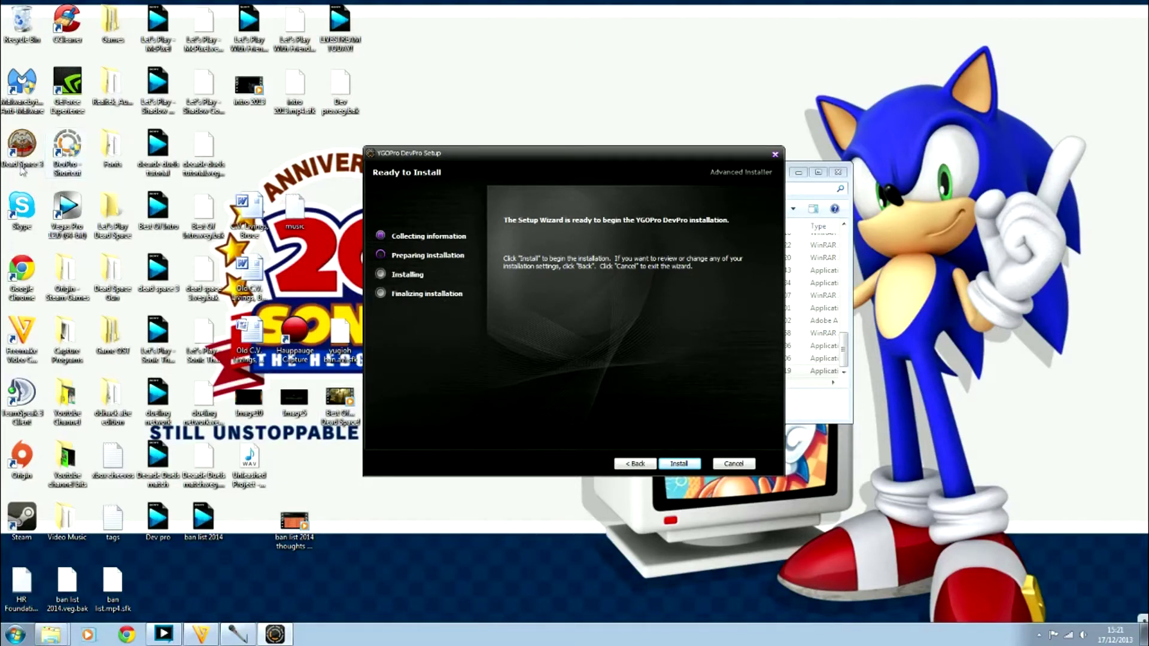
Cancel the YGOPro DevPro installation, finish the setup wizard, and minimize the Downloads folder window
{"action": "left_click", "coordinate": [775, 156]}
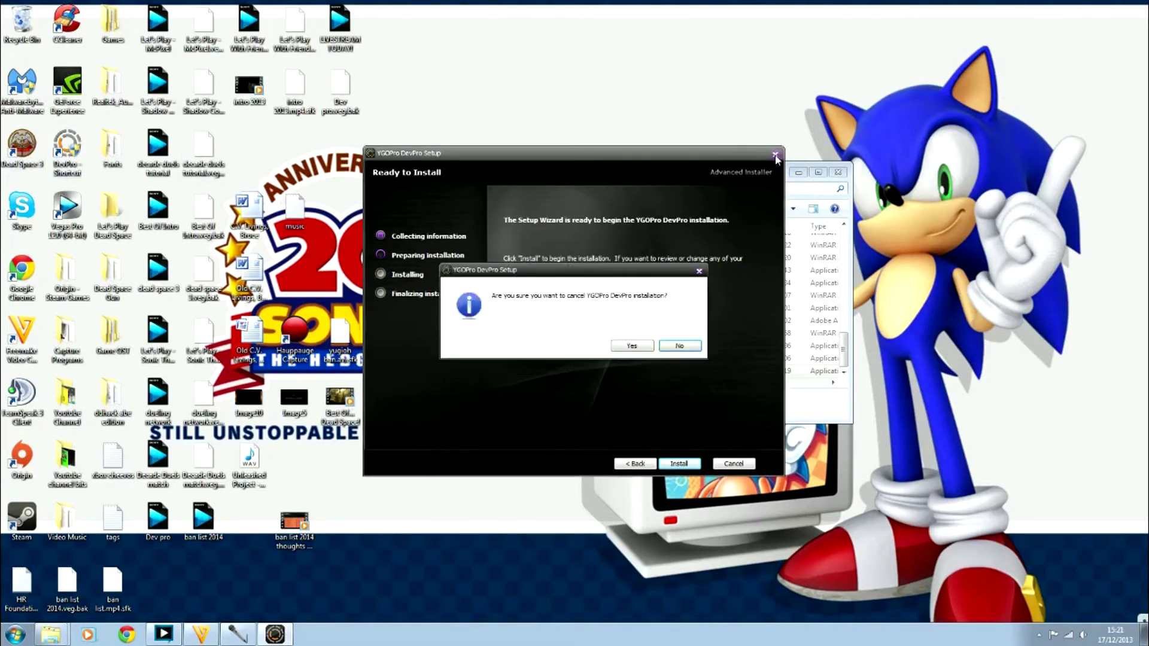
{"action": "left_click", "coordinate": [631, 346]}
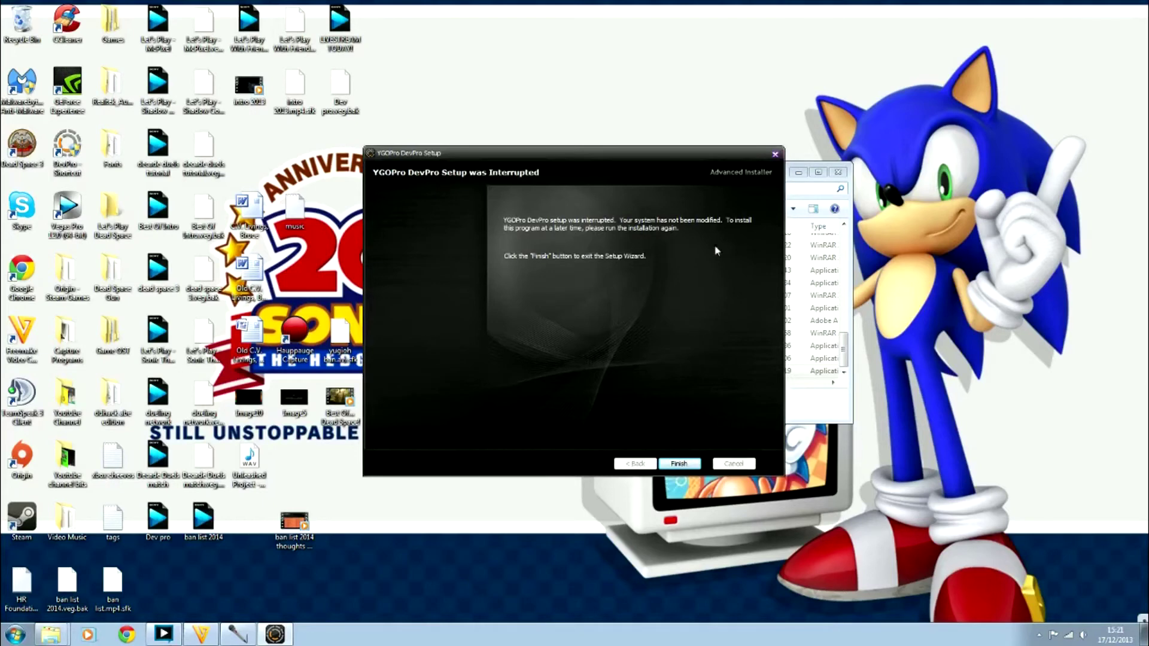
{"action": "left_click", "coordinate": [665, 465]}
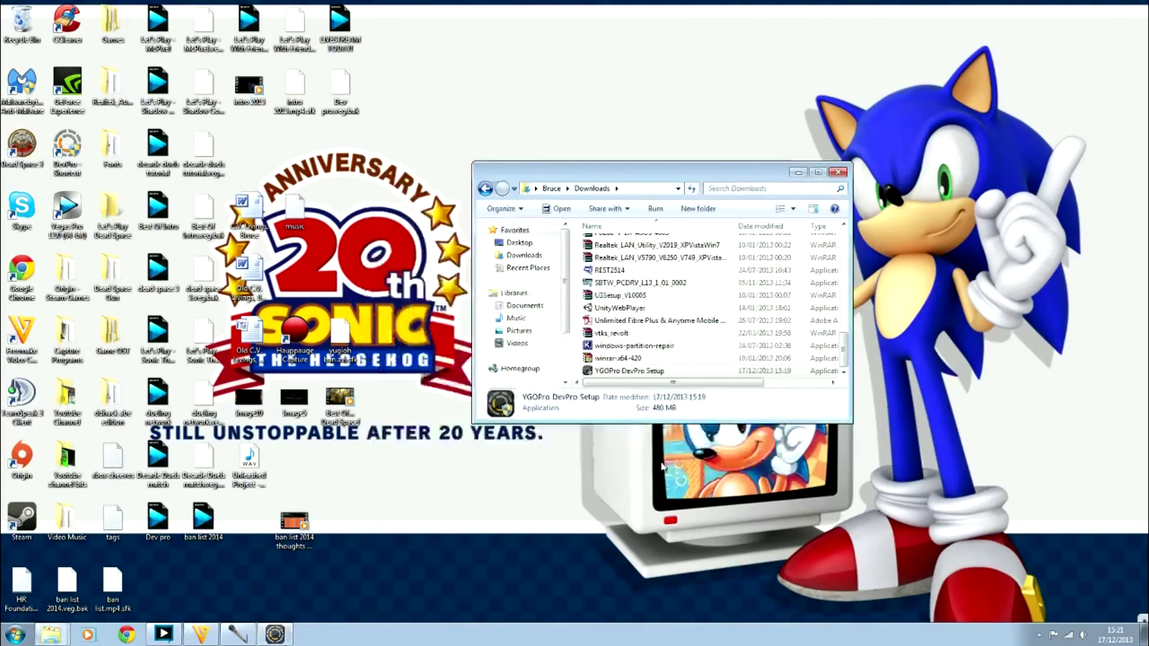
{"action": "left_click", "coordinate": [798, 172]}
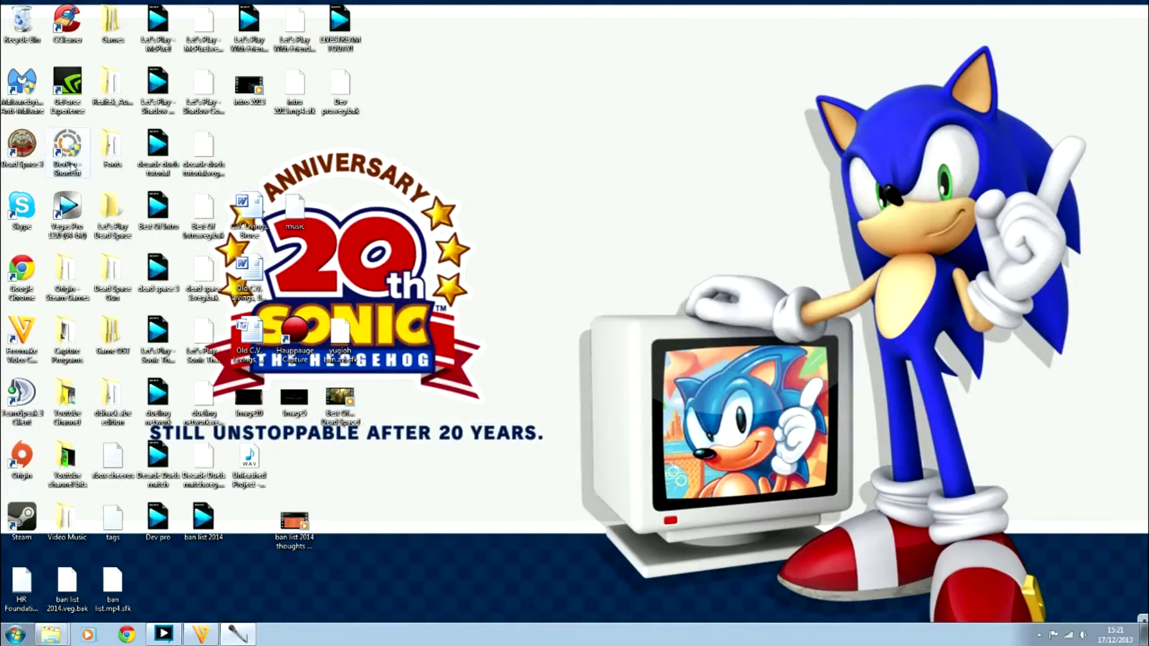
Launch DevPro from its desktop shortcut, then open the account registration form and cancel it
{"action": "double_click", "coordinate": [67, 157]}
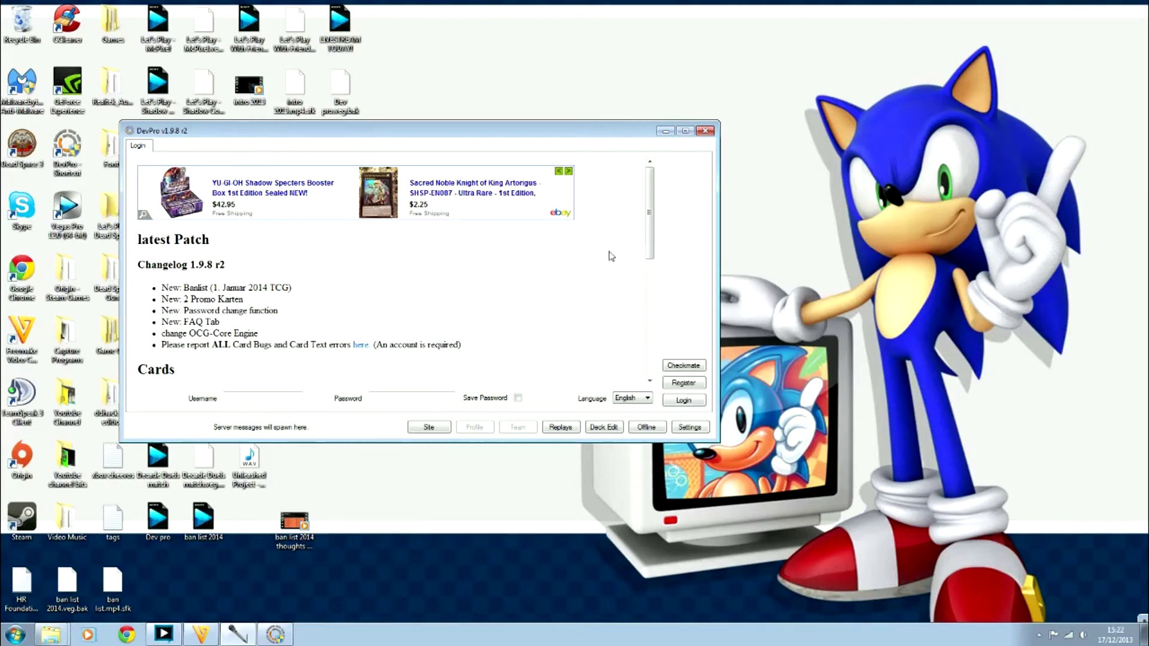
{"action": "mouse_move", "coordinate": [651, 238]}
{"action": "left_mouse_down"}
{"action": "mouse_move", "coordinate": [640, 356]}
{"action": "mouse_move", "coordinate": [631, 232]}
{"action": "left_mouse_up"}
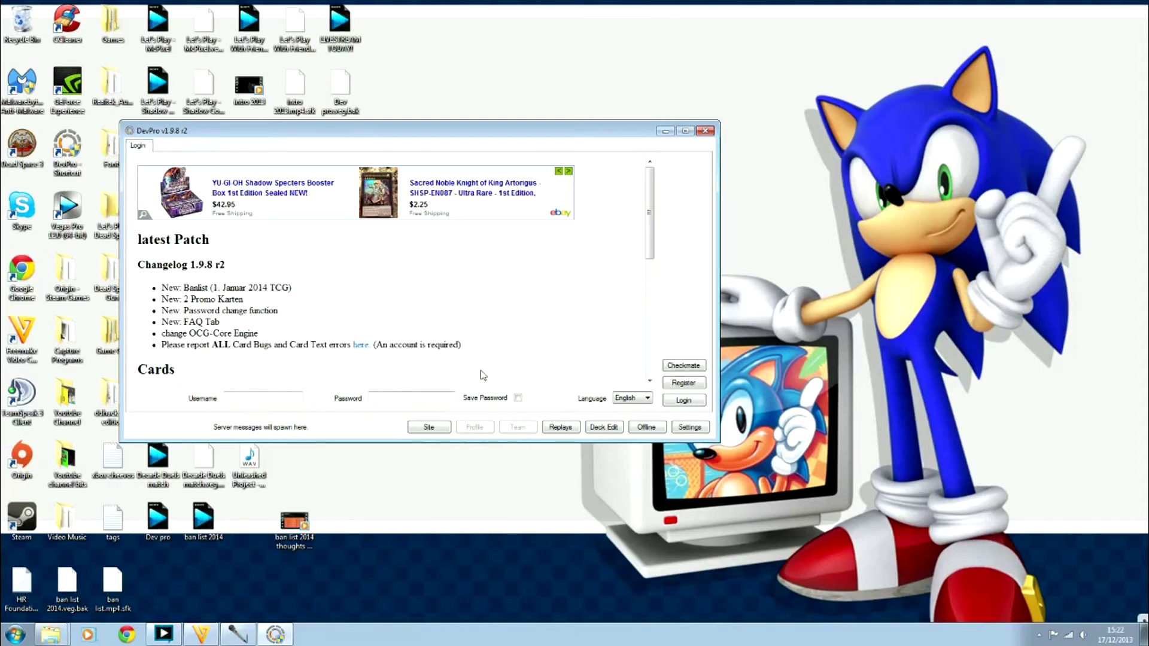
{"action": "left_click", "coordinate": [691, 384]}
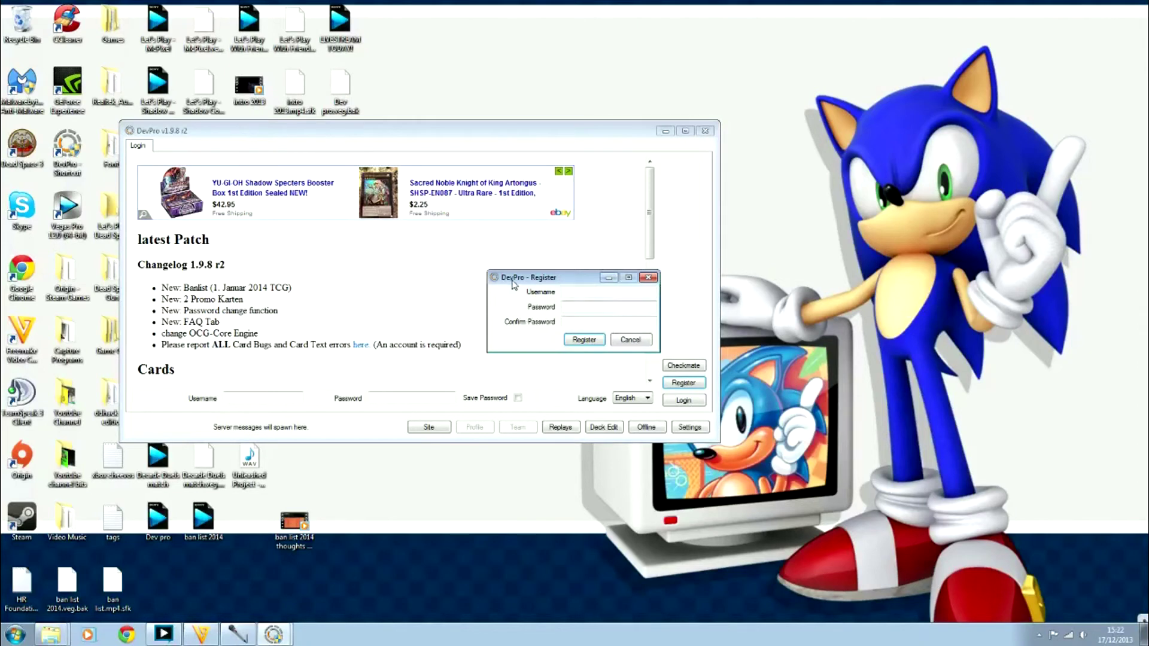
{"action": "left_click", "coordinate": [630, 339]}
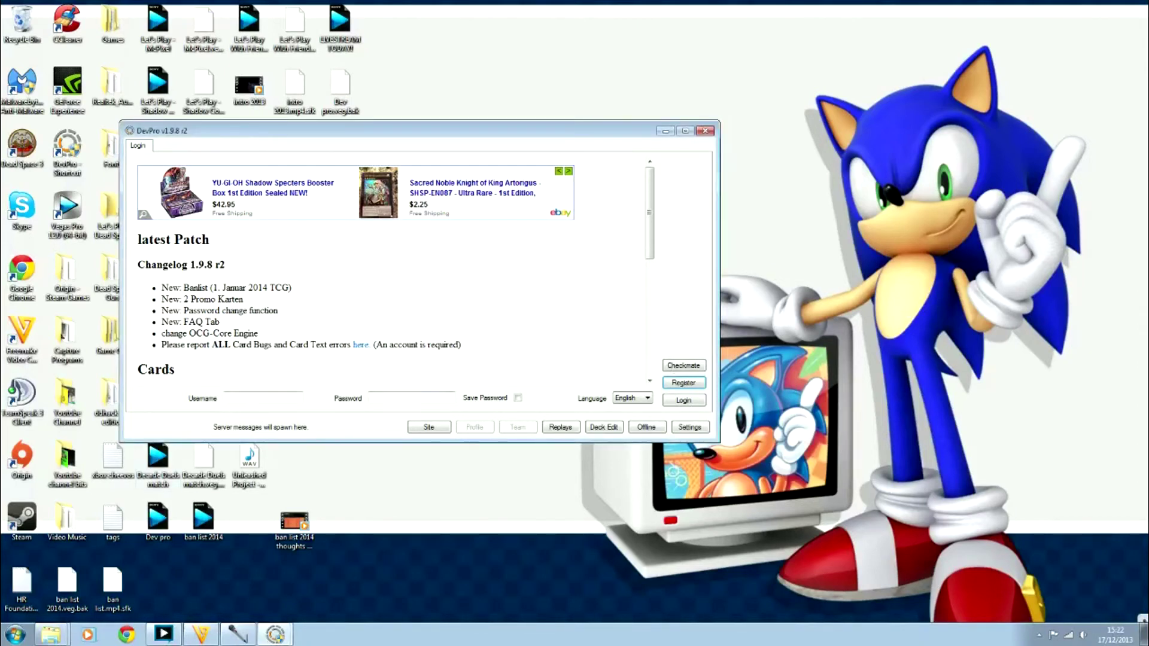
Log in to DevPro with the account username and account password
{"action": "type", "text": "n"}
{"action": "type", "text": "intendude"}
{"action": "key", "text": "Tab"}
{"action": "type", "text": "••••"}
{"action": "key", "text": "Return"}
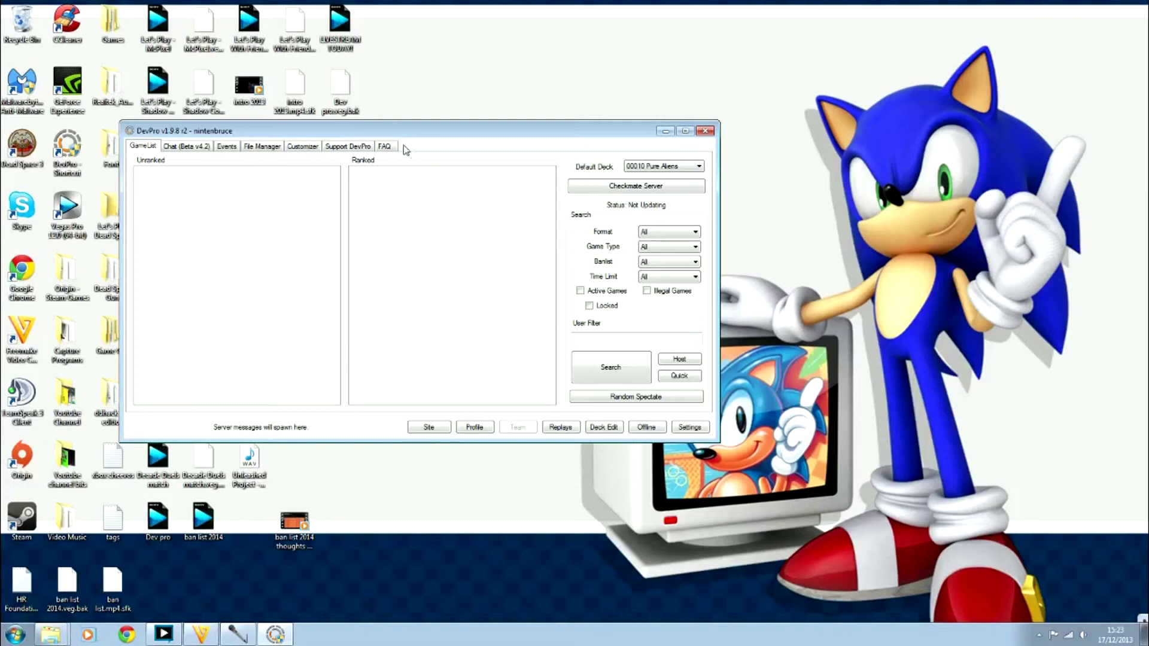
Look through the available decks in the Default Deck list without choosing a different one
{"action": "left_click", "coordinate": [652, 167]}
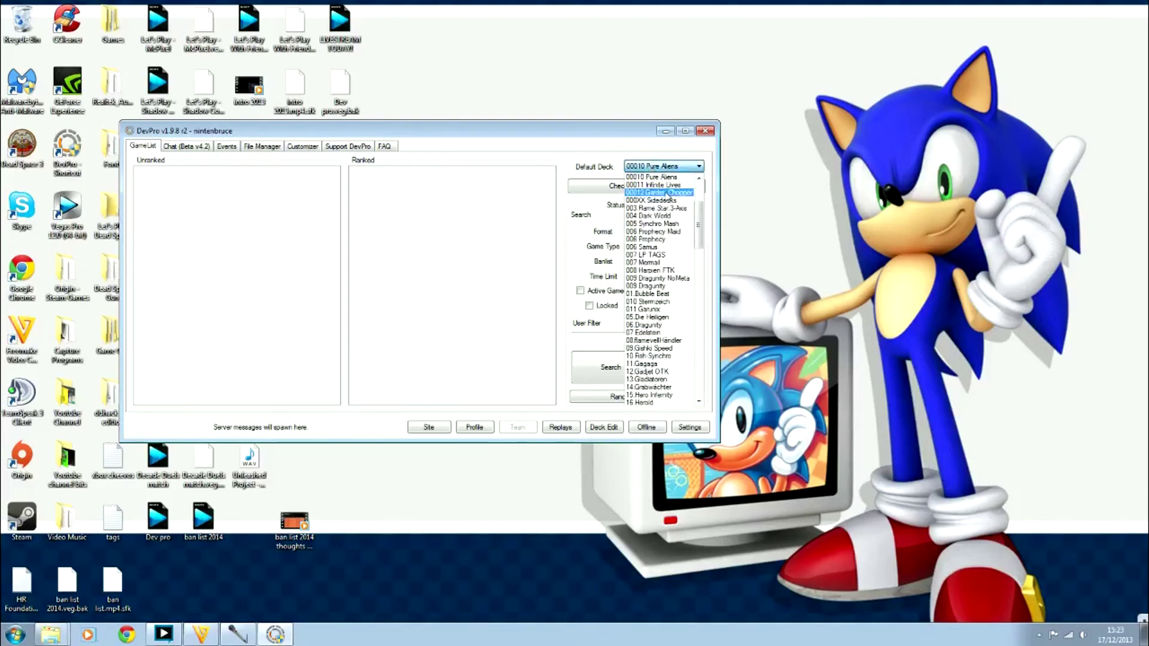
{"action": "scroll", "coordinate": [702, 242], "scroll_direction": "down", "scroll_amount": 11}
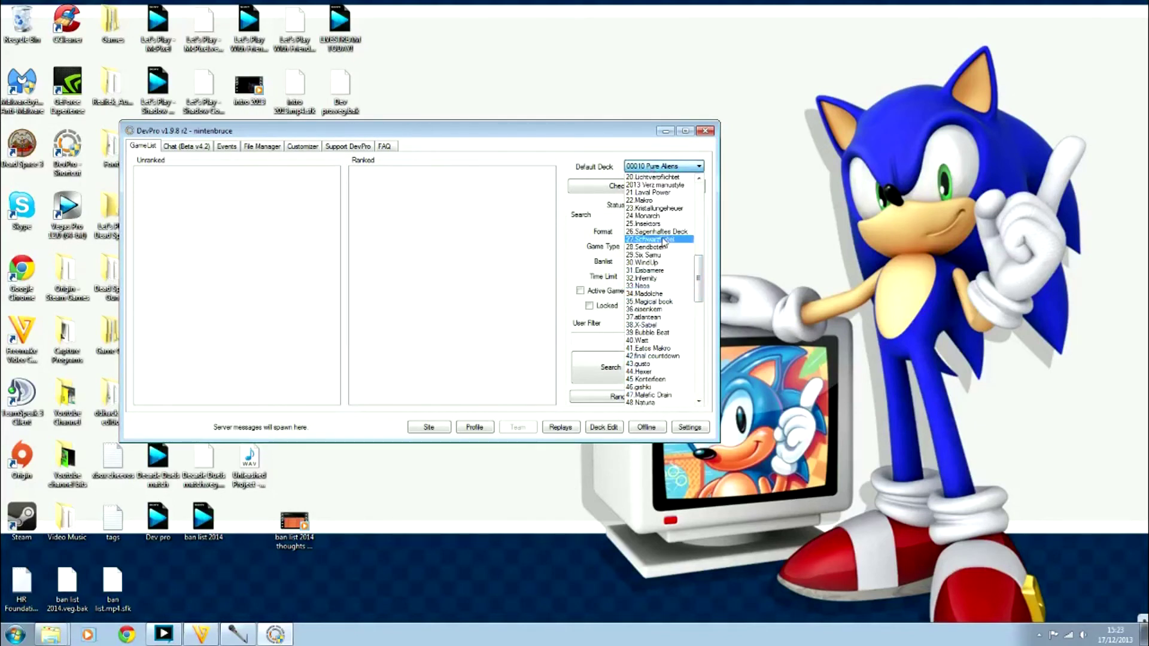
{"action": "left_click_drag", "start_coordinate": [698, 297], "coordinate": [700, 230]}
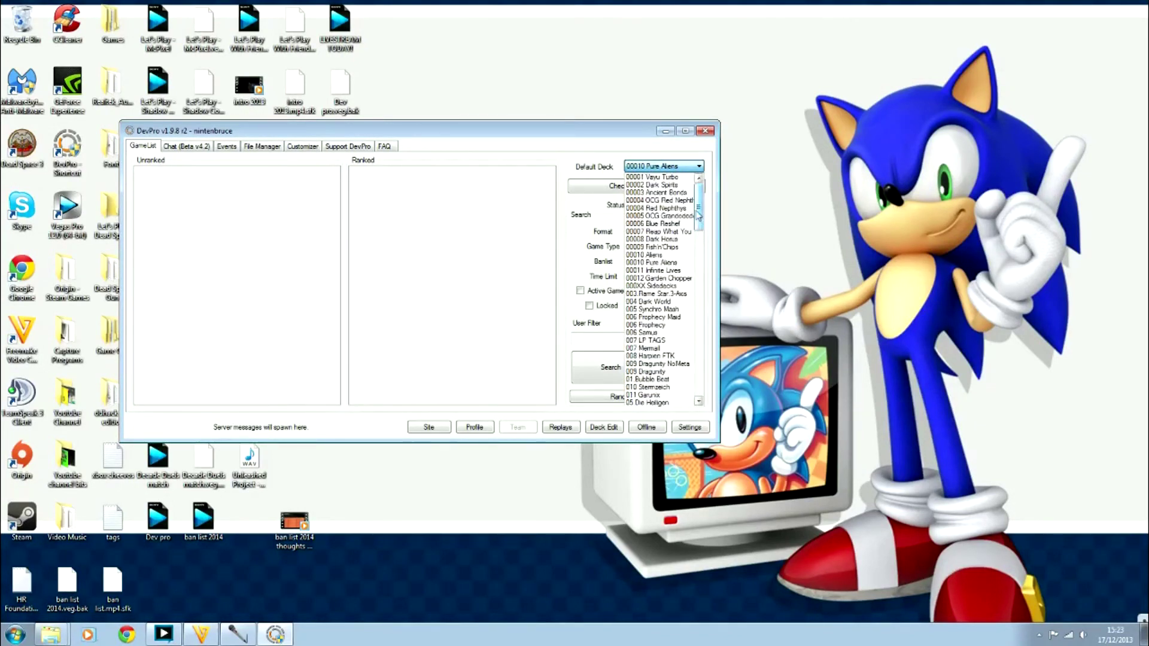
{"action": "left_click", "coordinate": [665, 151]}
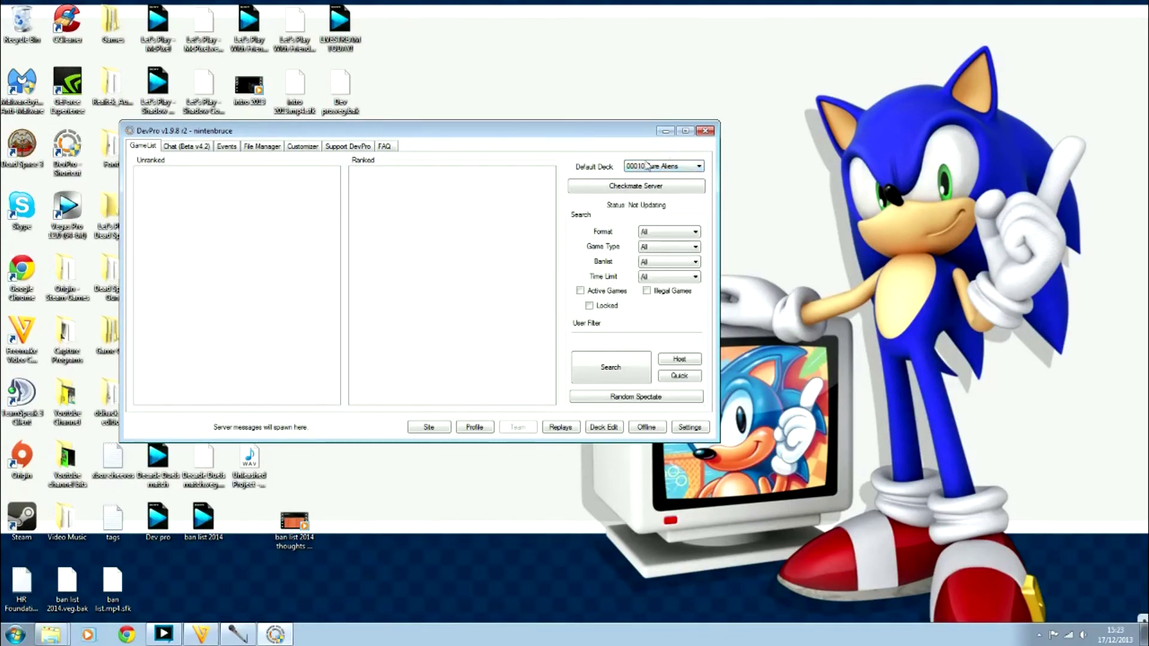
Open the deck editor and view its log, its settings, and the card info for Alien Shocktrooper
{"action": "left_click", "coordinate": [608, 428]}
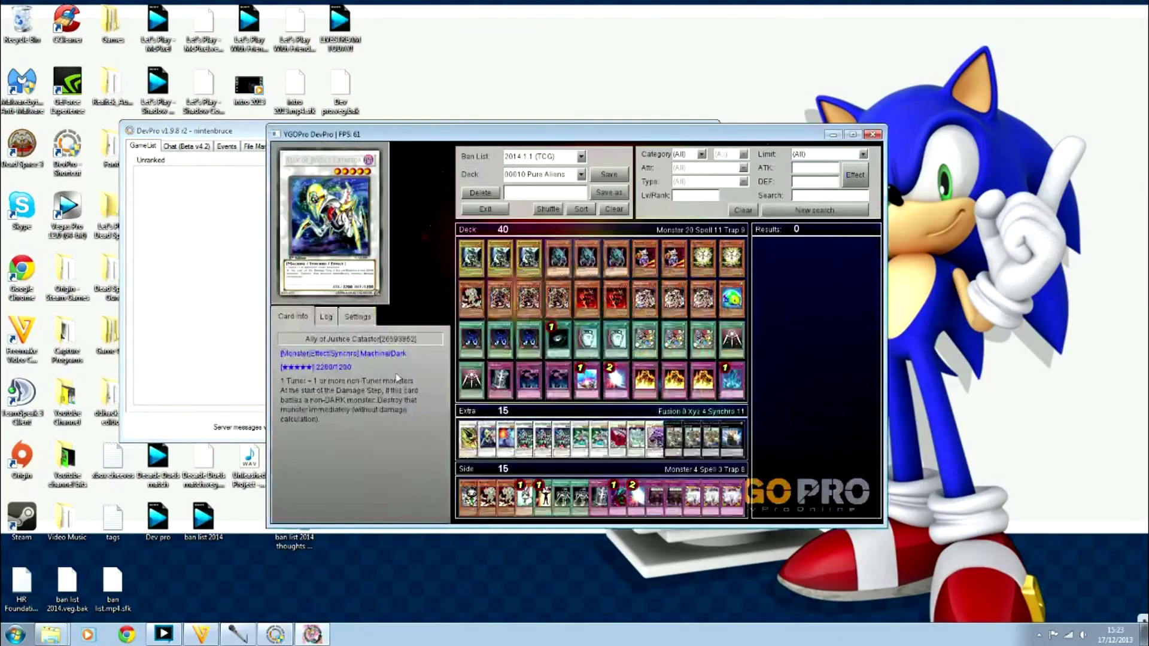
{"action": "left_click", "coordinate": [326, 316]}
{"action": "left_click", "coordinate": [361, 317]}
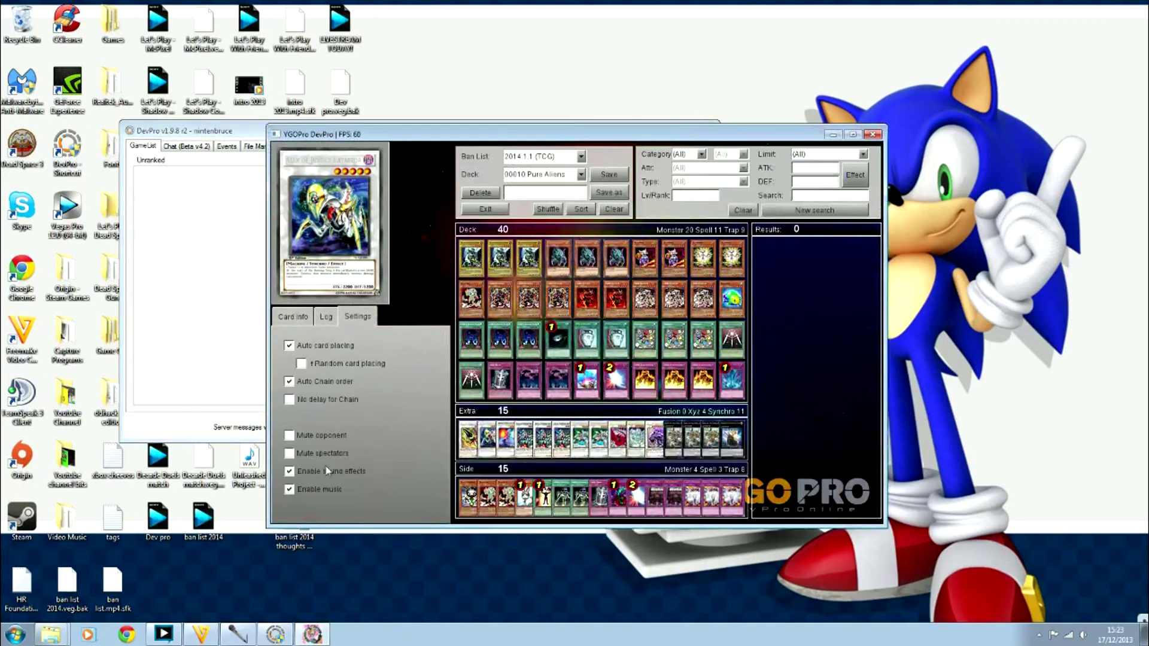
{"action": "left_click", "coordinate": [288, 319]}
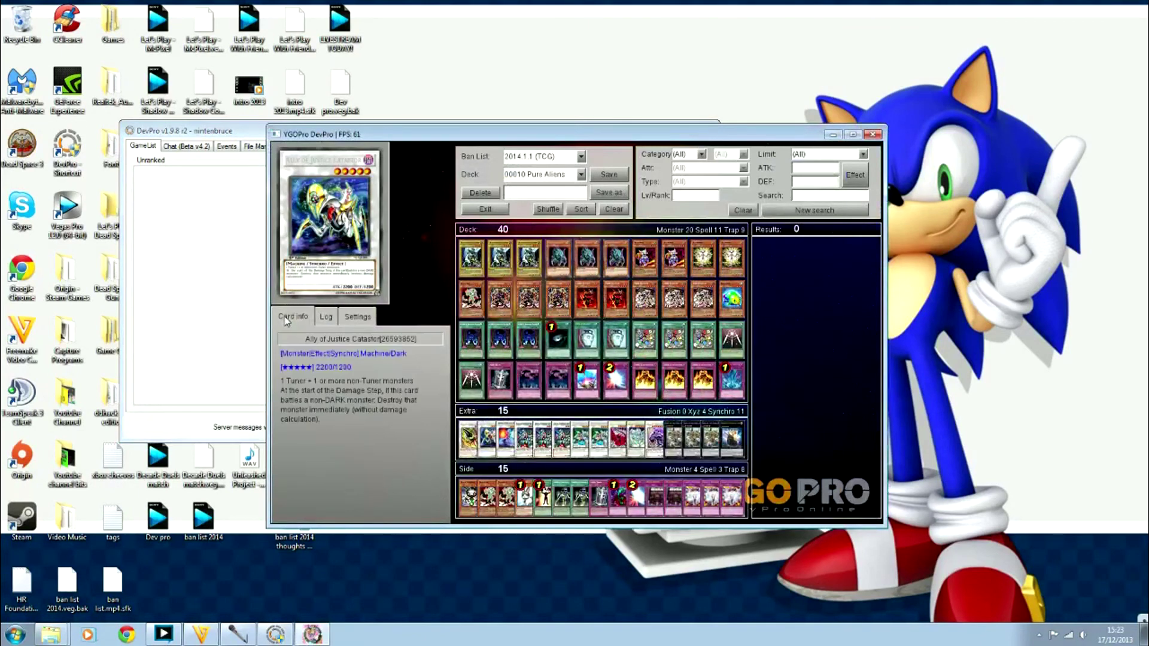
{"action": "mouse_move", "coordinate": [464, 296]}
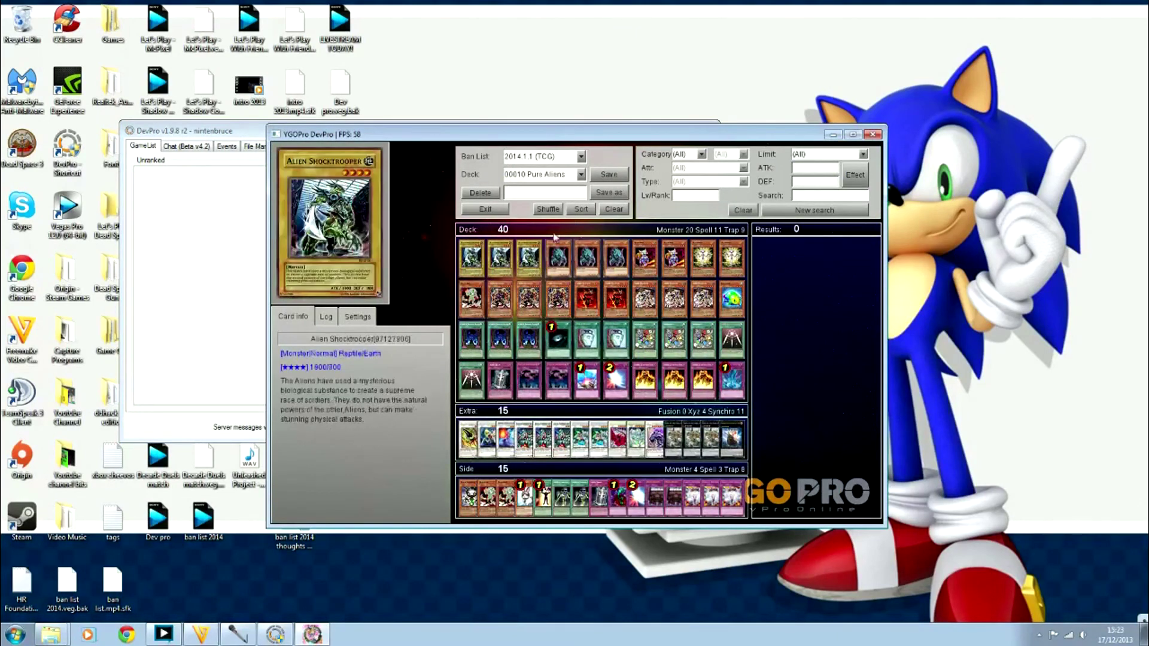
Search the card database for "allure of dar" and clear the search text
{"action": "left_click", "coordinate": [810, 195]}
{"action": "type", "text": "allure of d"}
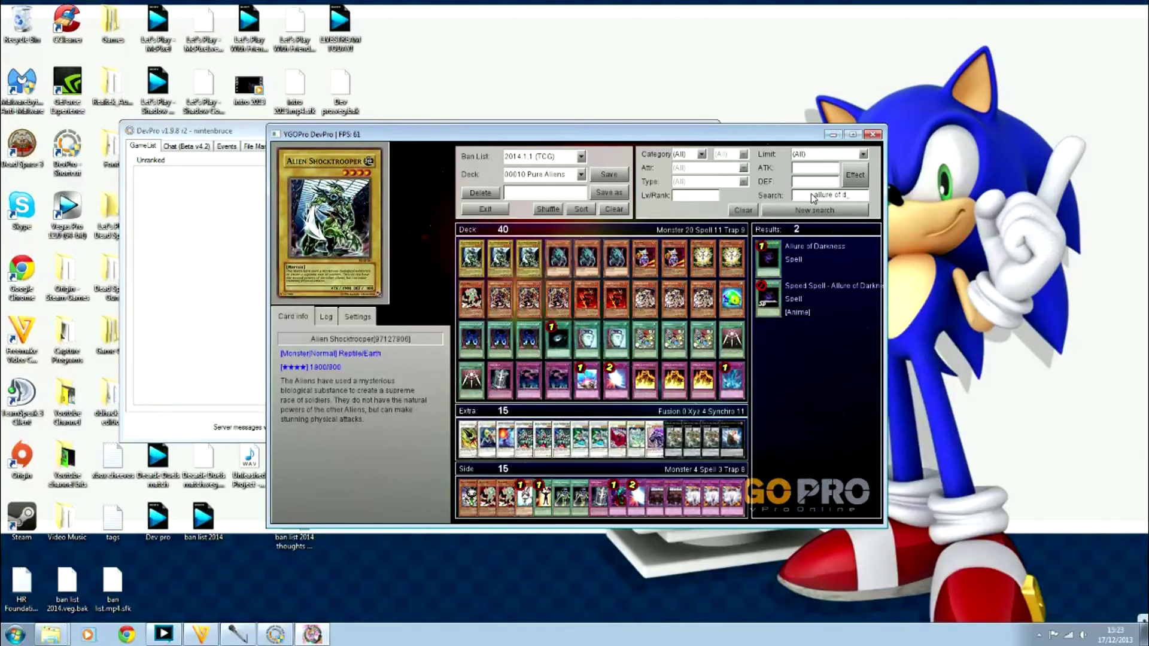
{"action": "type", "text": "ar"}
{"action": "left_click", "coordinate": [856, 208]}
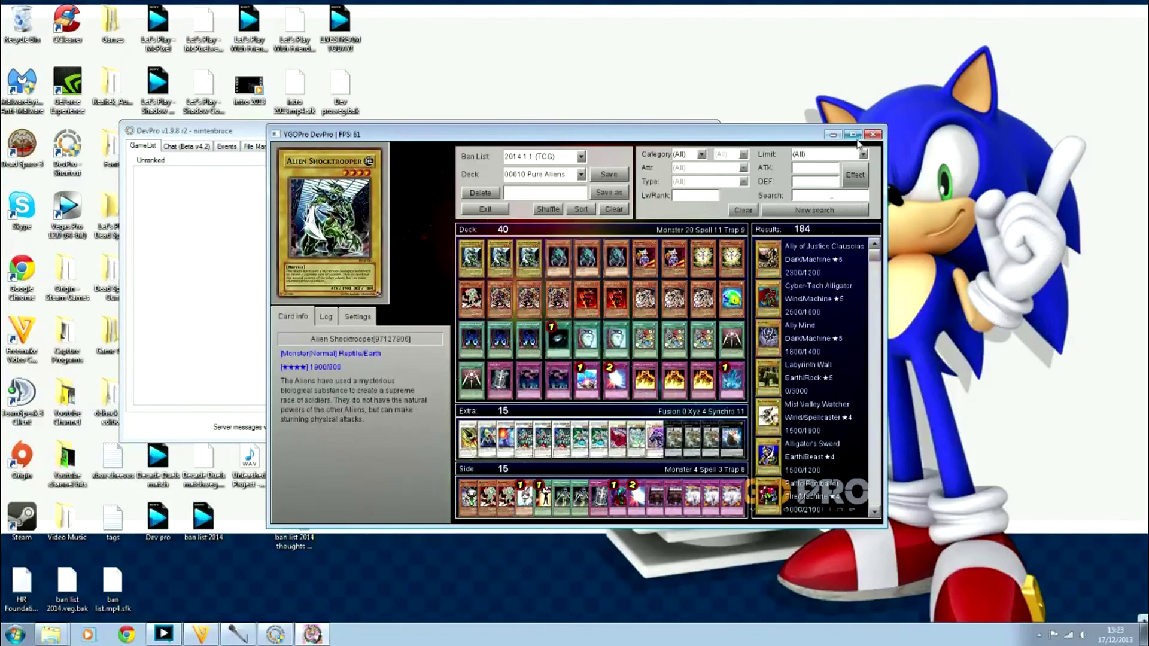
Filter the card search by the Limited restriction, run a new search, and browse the resulting cards
{"action": "left_click", "coordinate": [862, 155]}
{"action": "left_click", "coordinate": [837, 190]}
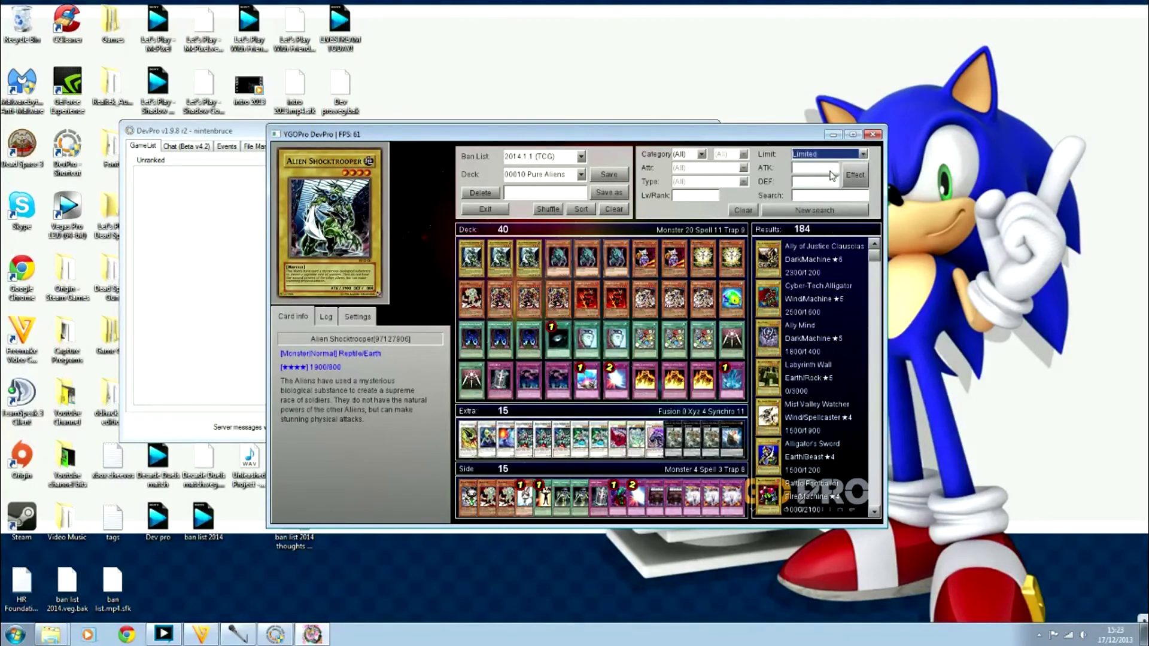
{"action": "left_click", "coordinate": [813, 211]}
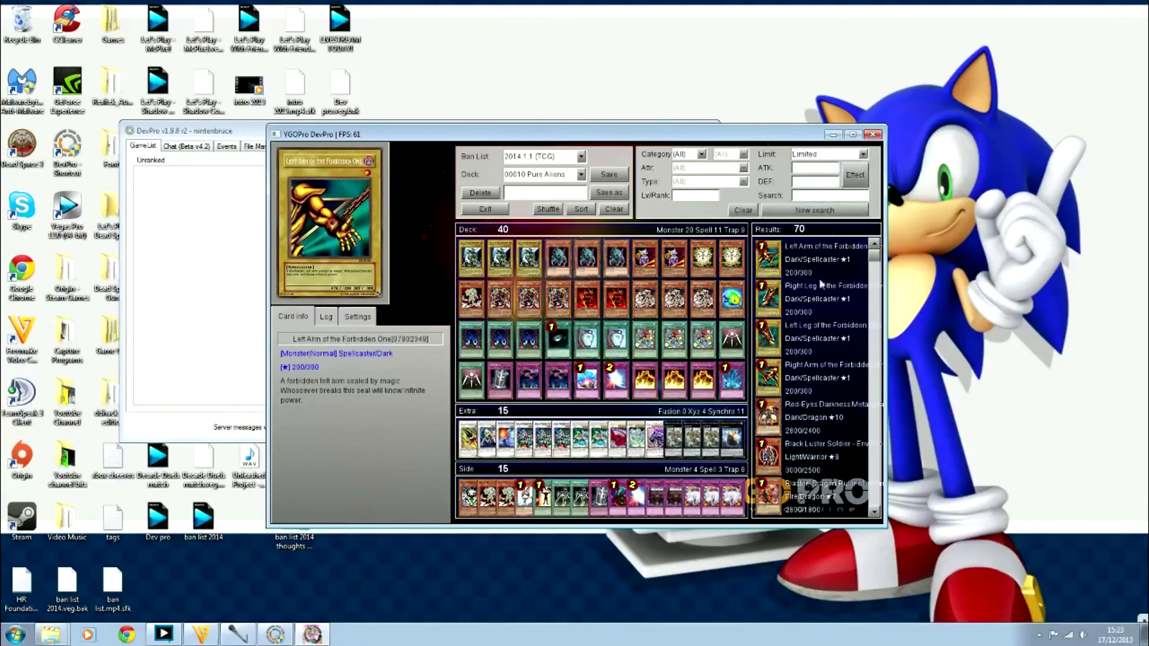
{"action": "left_click_drag", "start_coordinate": [874, 283], "coordinate": [863, 242]}
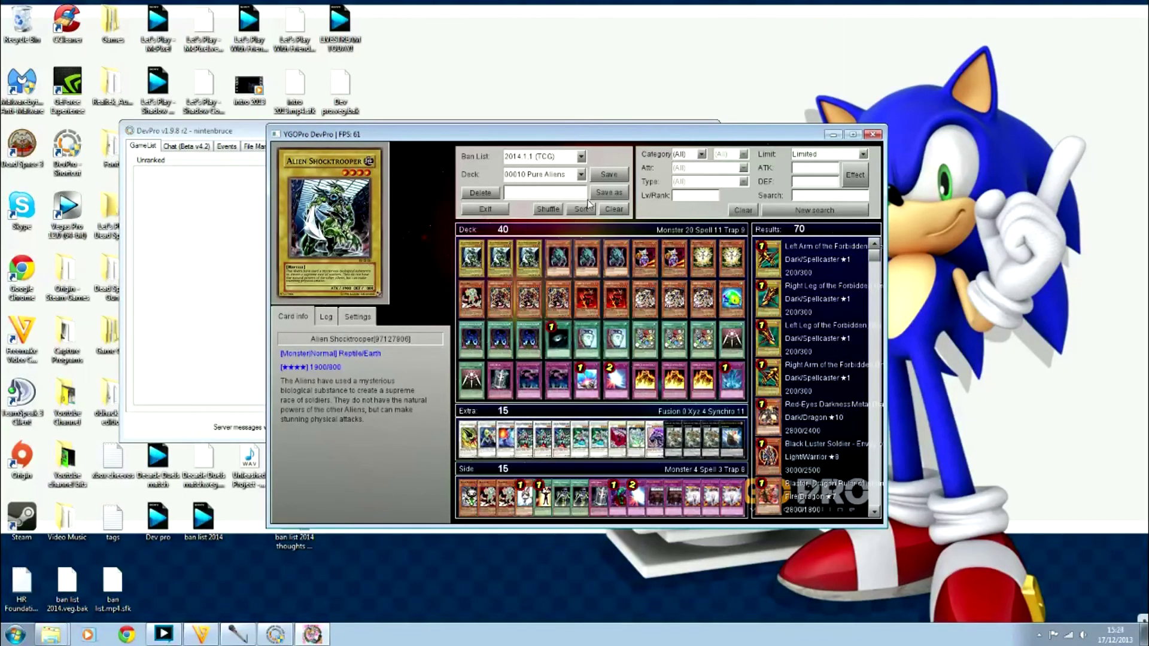
Enter random placeholder text as a new deck name, clear it, and close the deck editor
{"action": "type", "text": "sjkagfheuka"}
{"action": "key", "text": "BackSpace"}
{"action": "left_click", "coordinate": [874, 134]}
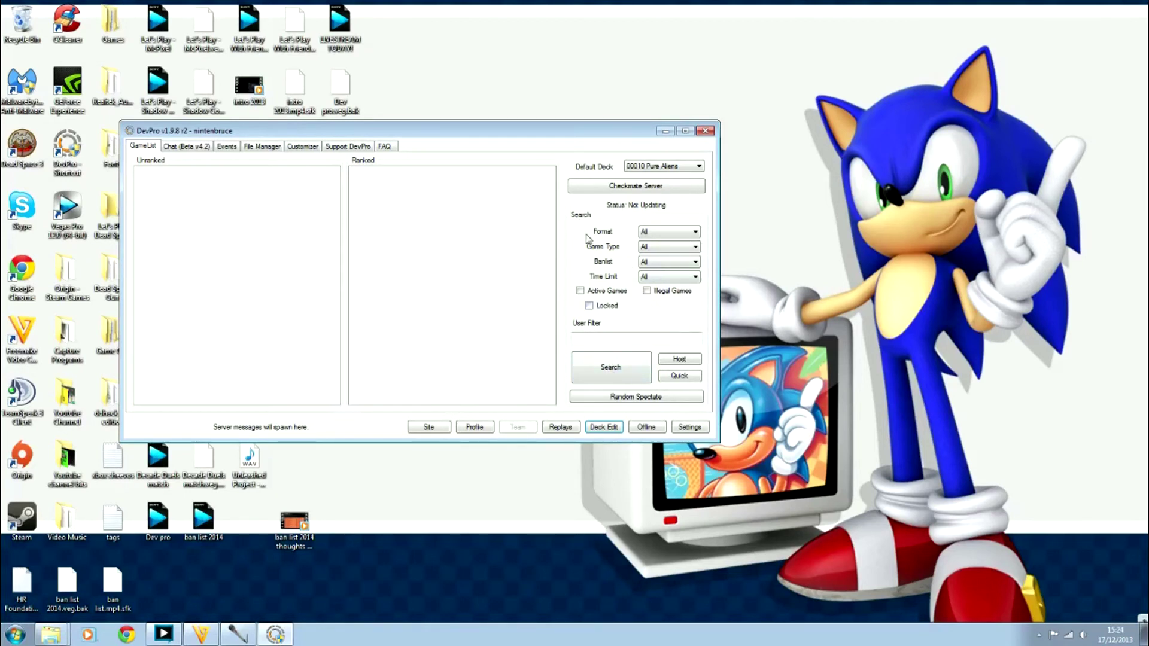
Search for open games with the format set to TCG and browse the ranked games found
{"action": "left_click", "coordinate": [660, 235]}
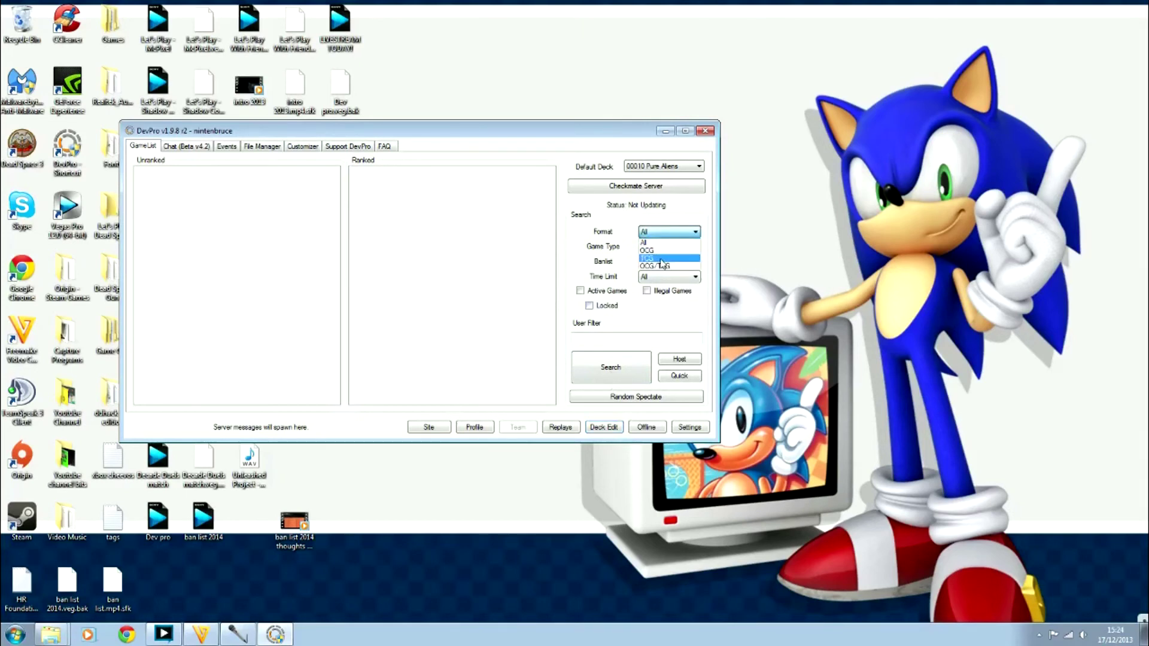
{"action": "left_click", "coordinate": [660, 262]}
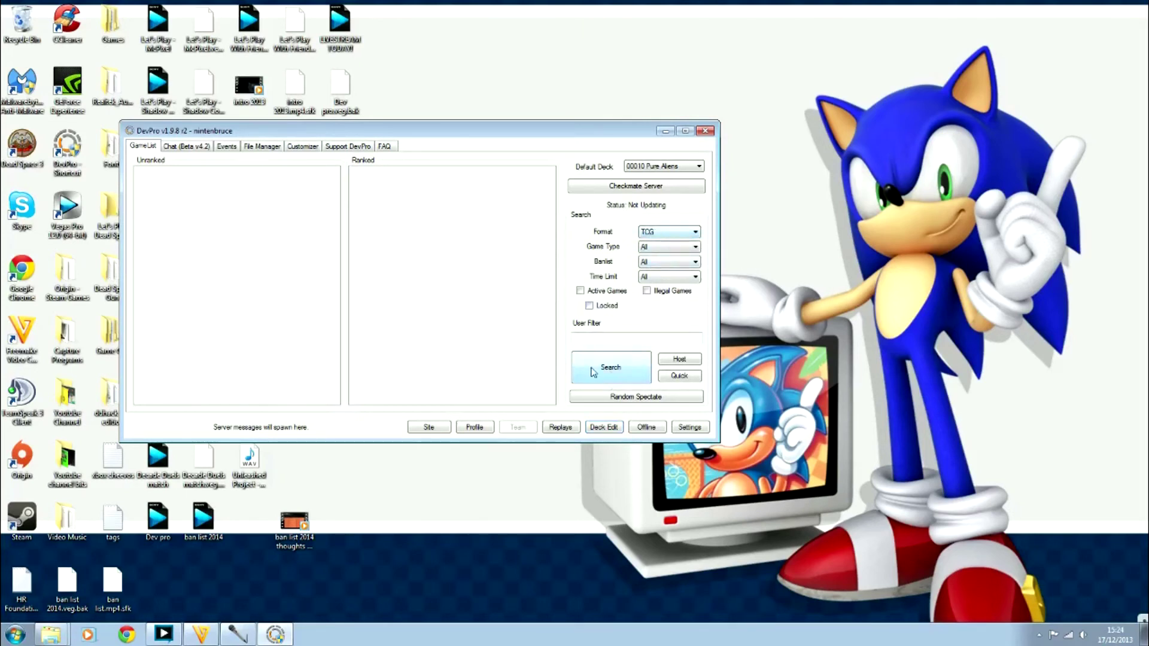
{"action": "left_click", "coordinate": [596, 372]}
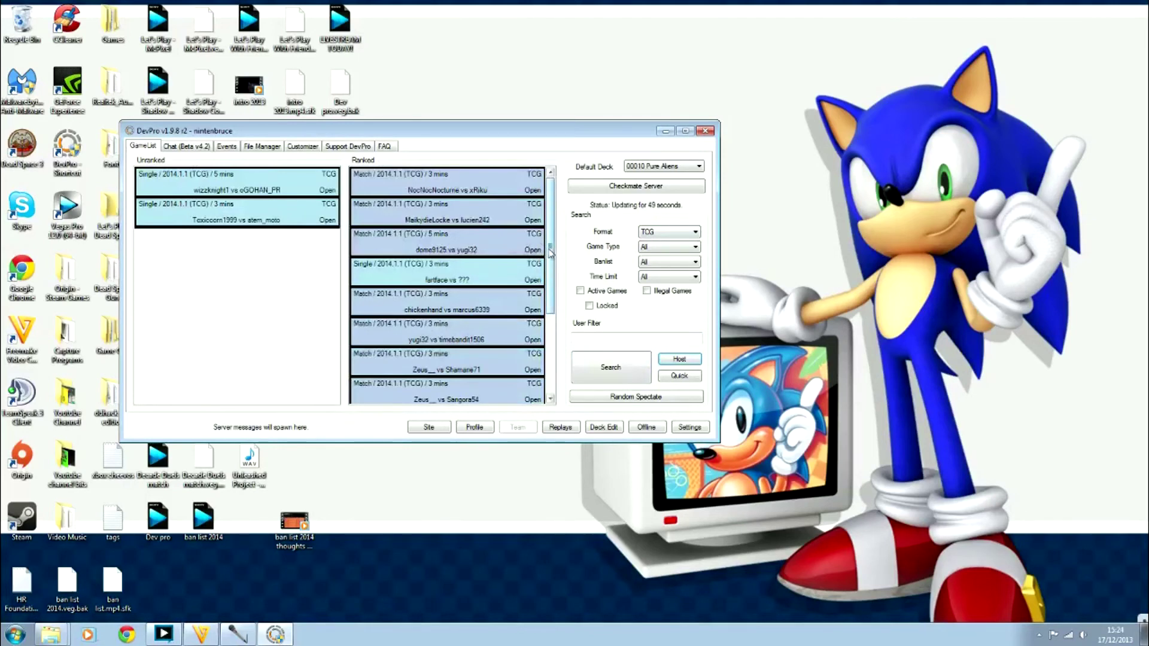
{"action": "left_click_drag", "start_coordinate": [549, 251], "coordinate": [550, 287]}
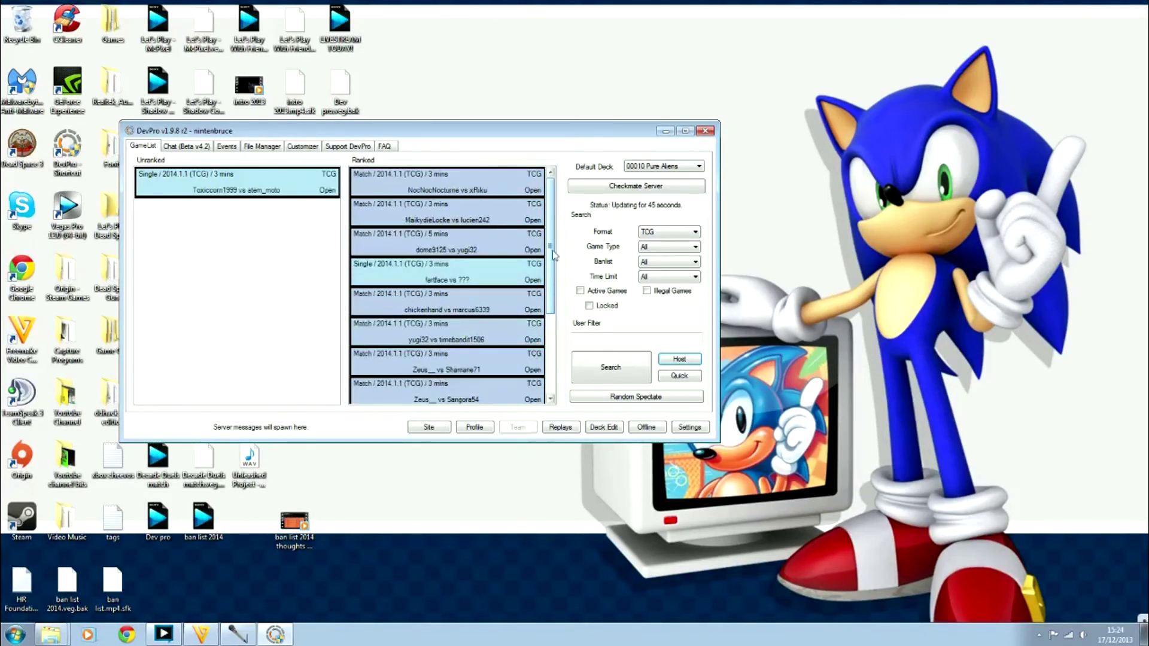
{"action": "scroll", "coordinate": [541, 219], "scroll_direction": "down", "scroll_amount": 1}
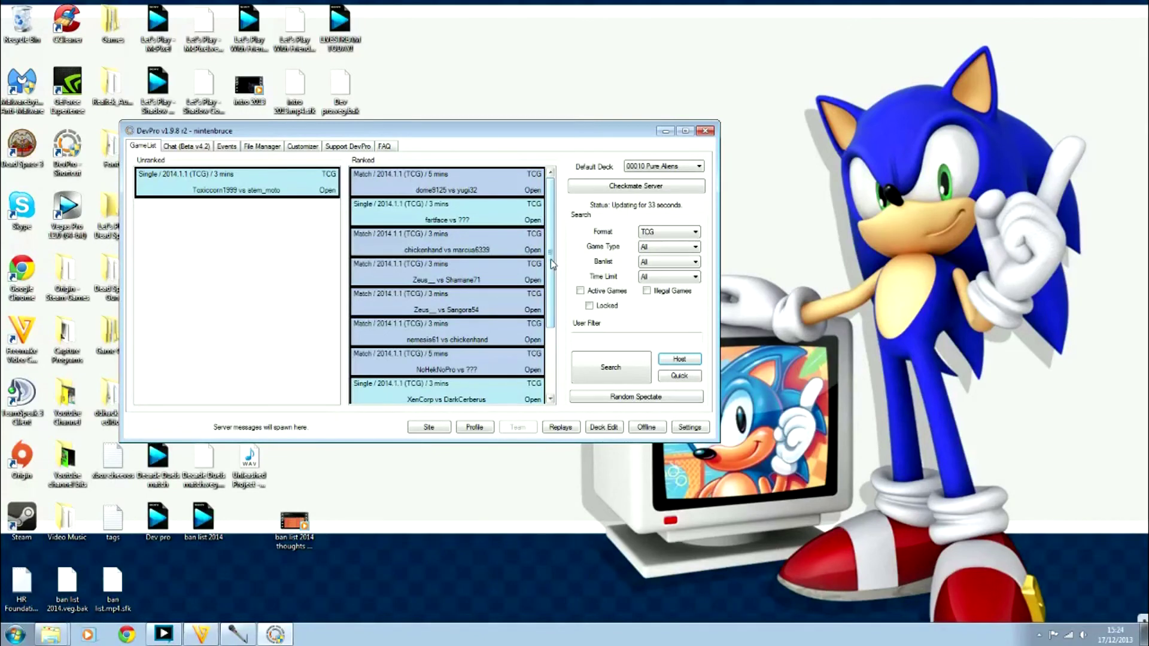
{"action": "scroll", "coordinate": [552, 264], "scroll_direction": "down", "scroll_amount": 1}
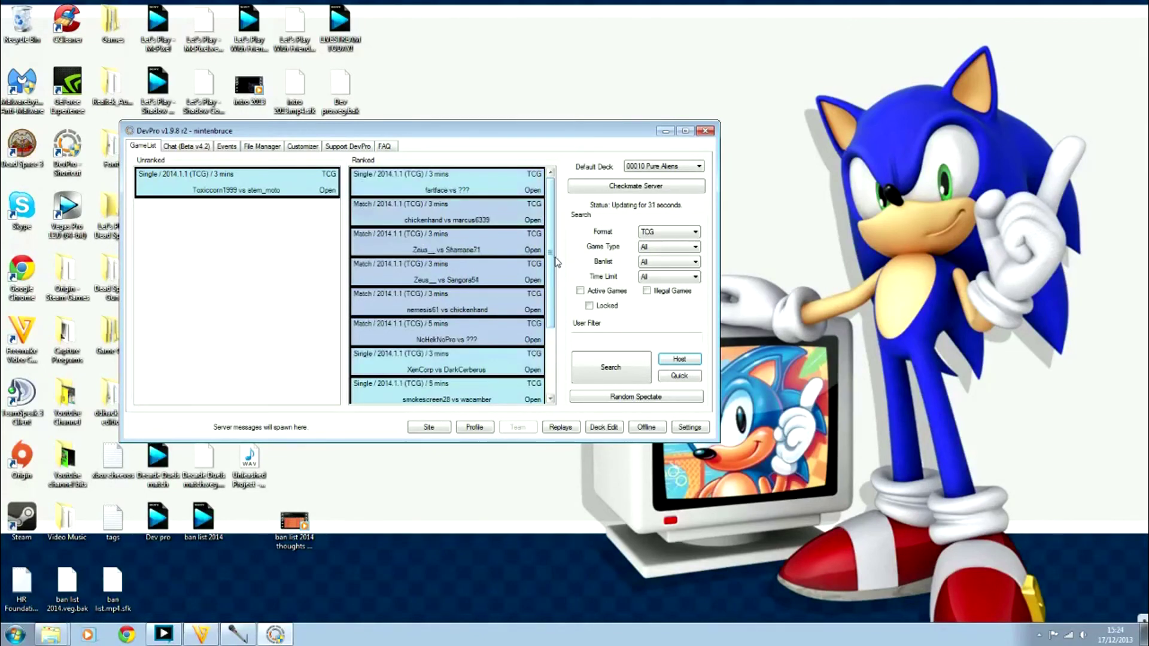
{"action": "scroll", "coordinate": [555, 261], "scroll_direction": "down", "scroll_amount": 1}
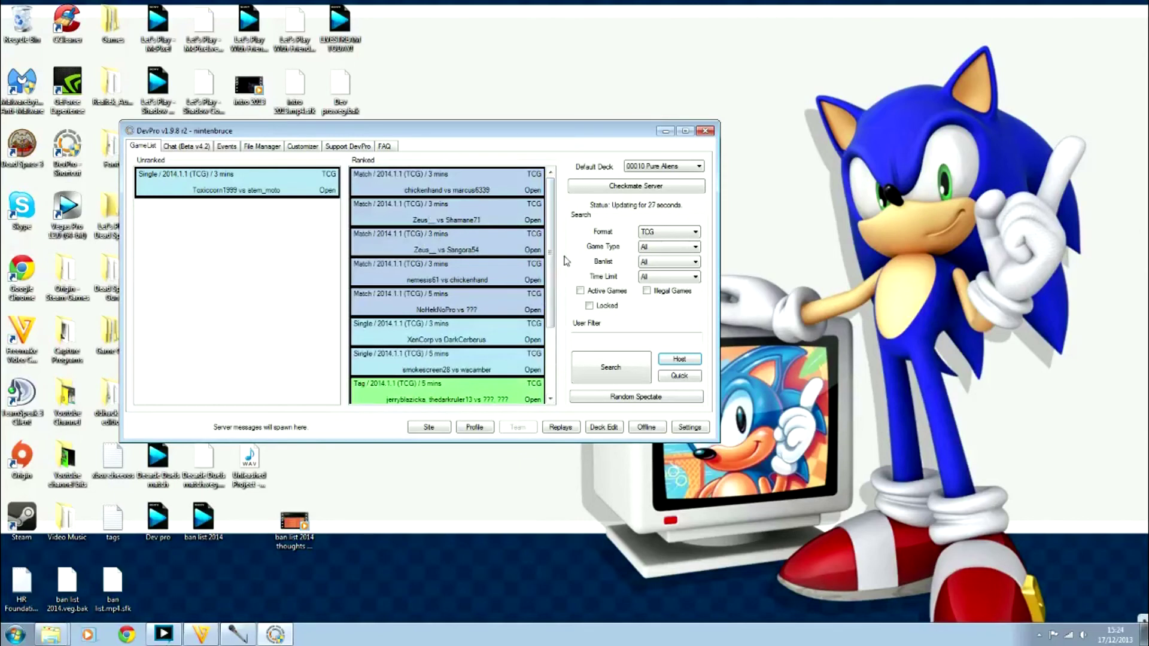
Join the DevPro-English chat channel from the channel list
{"action": "left_click", "coordinate": [175, 148]}
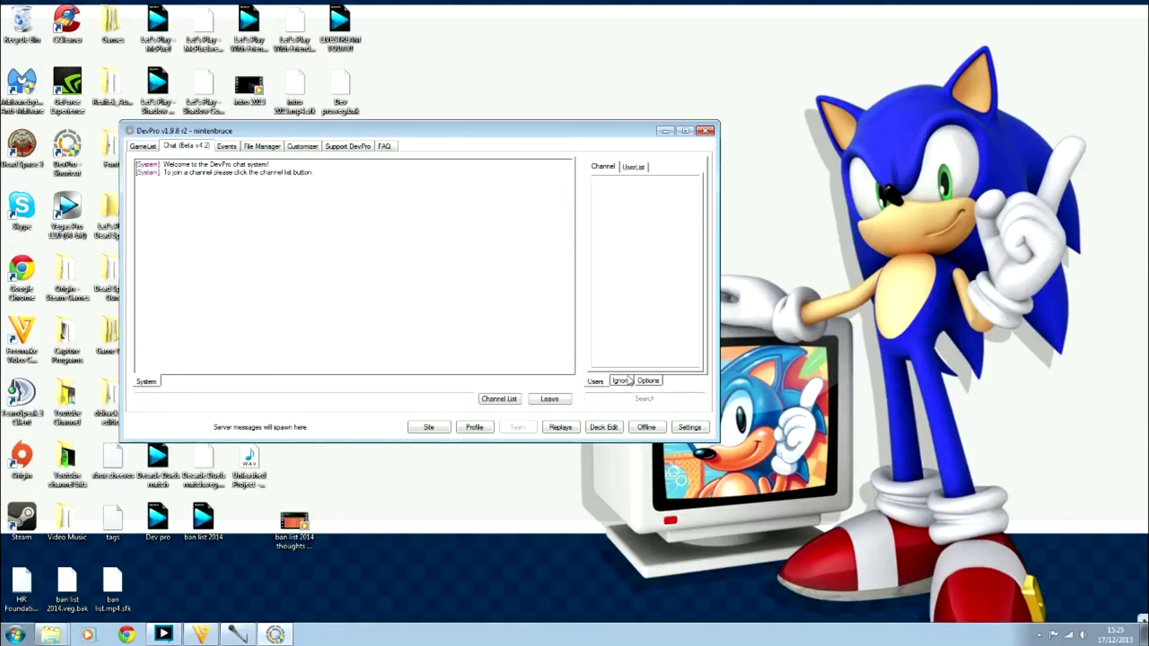
{"action": "left_click", "coordinate": [496, 400]}
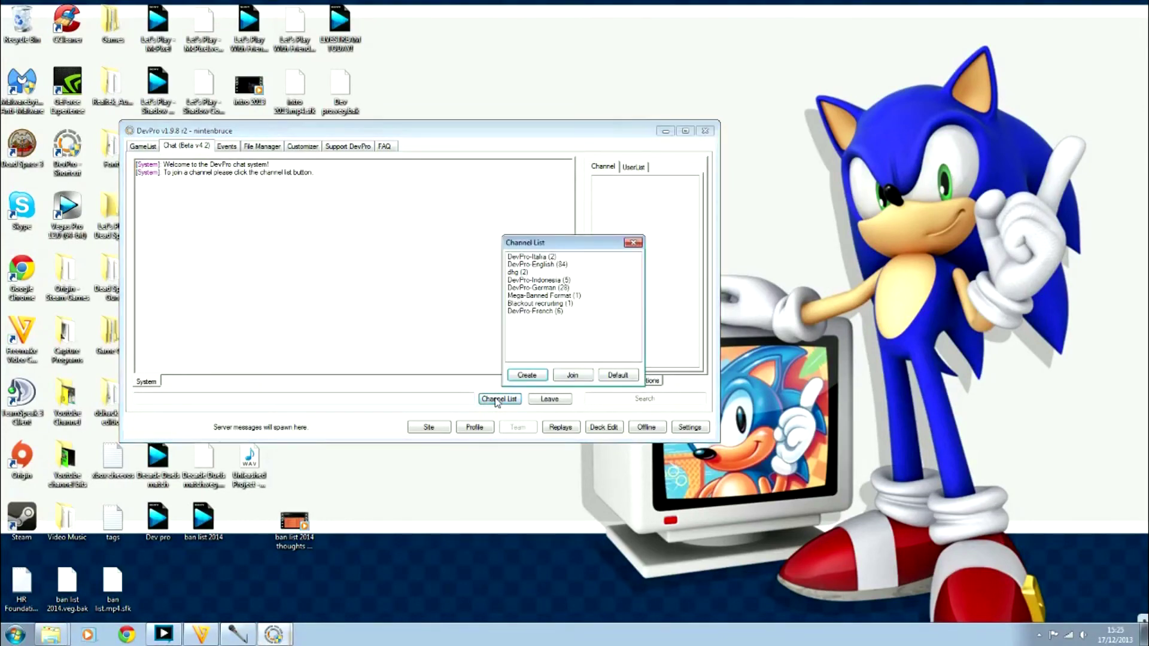
{"action": "left_click", "coordinate": [545, 265]}
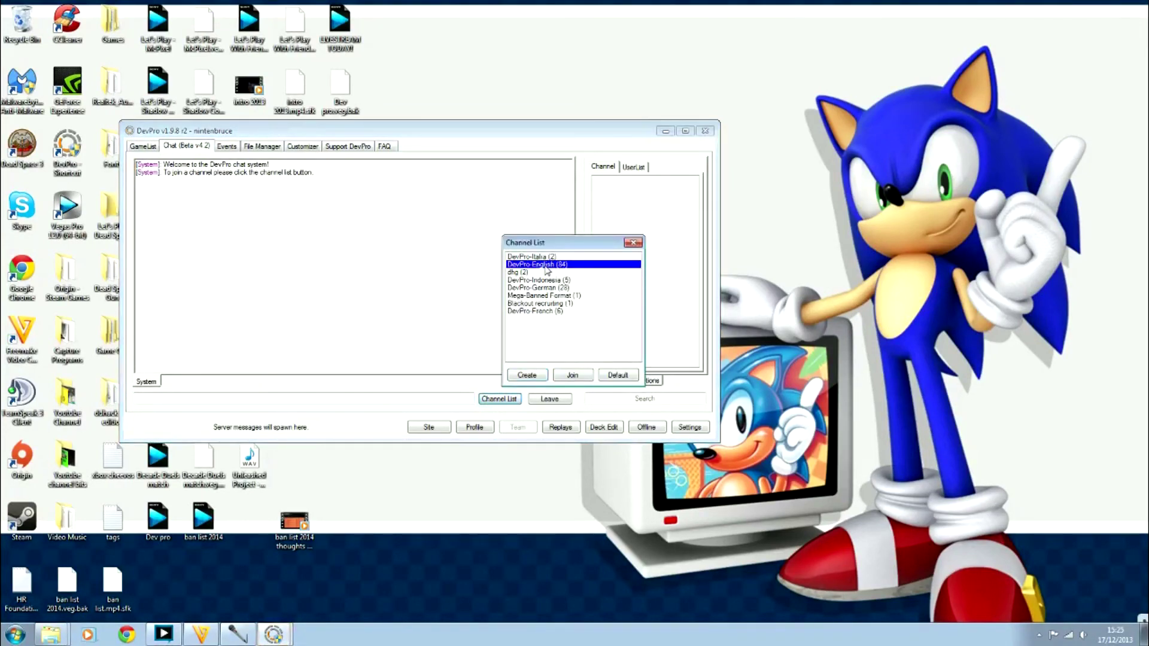
{"action": "left_click", "coordinate": [567, 376]}
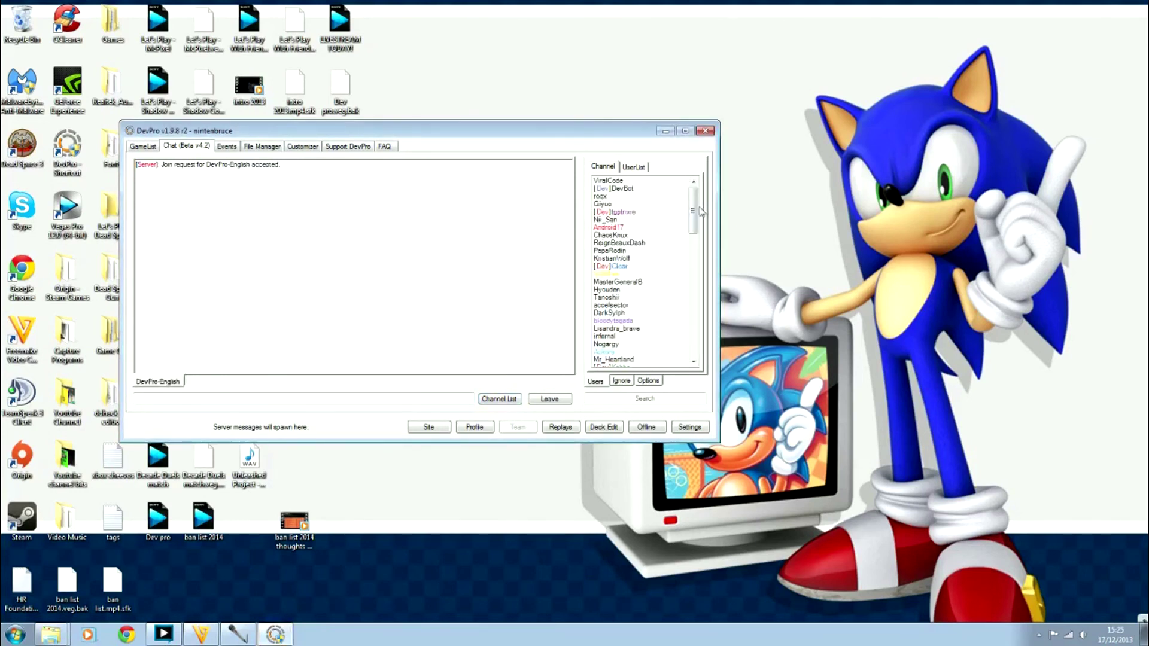
Look through the members of the joined channel and load the list of all online users
{"action": "left_click_drag", "start_coordinate": [693, 210], "coordinate": [691, 340]}
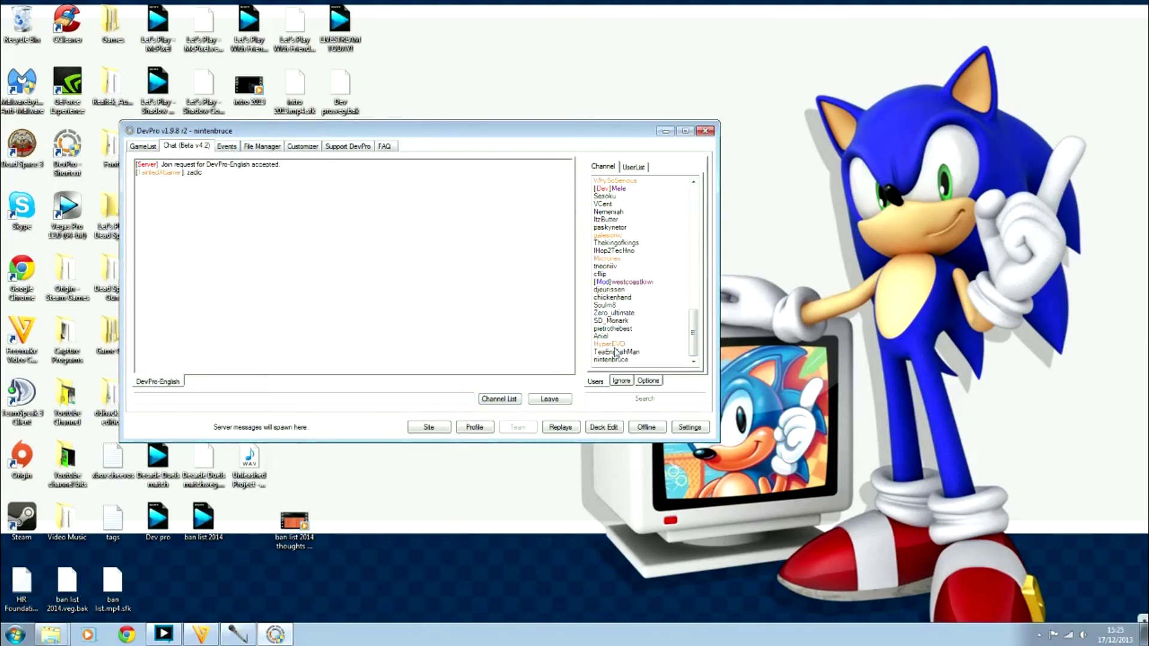
{"action": "left_click", "coordinate": [632, 167]}
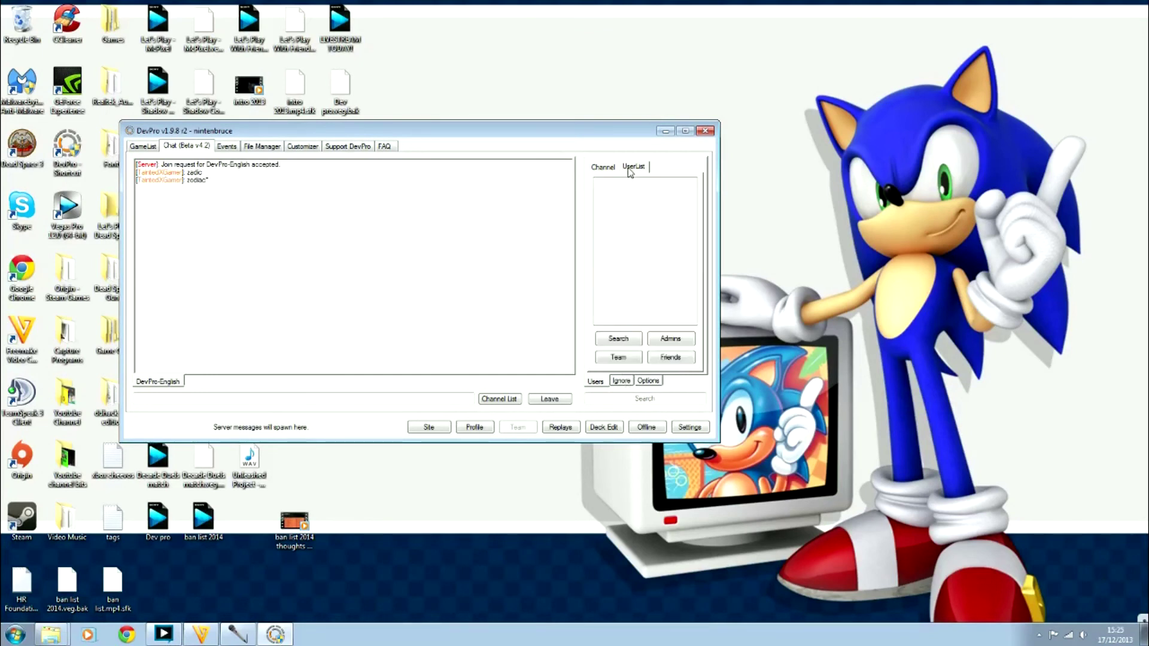
{"action": "left_click", "coordinate": [619, 339]}
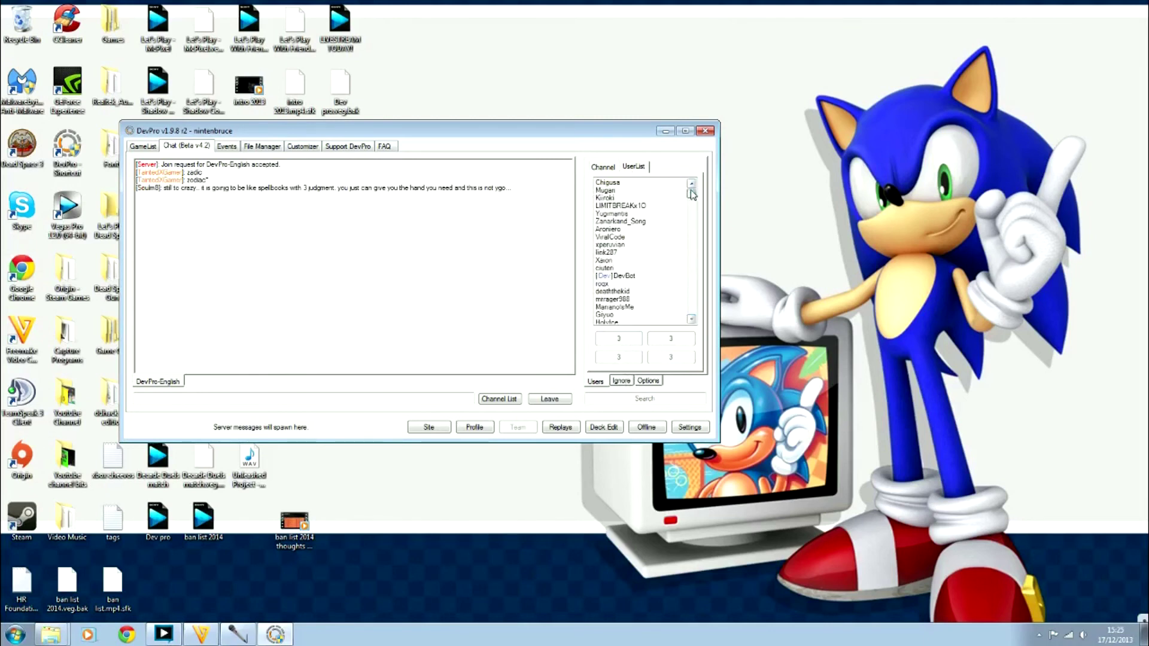
Search the online user list for "drago" and clear the search text
{"action": "left_click", "coordinate": [645, 398]}
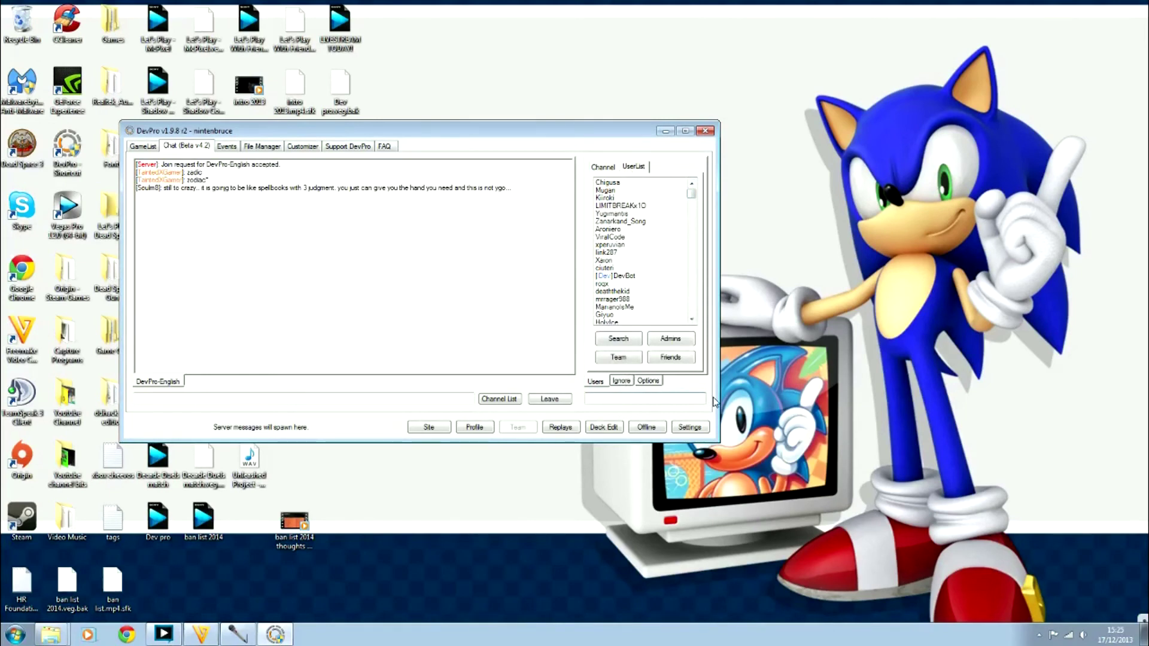
{"action": "type", "text": "dr"}
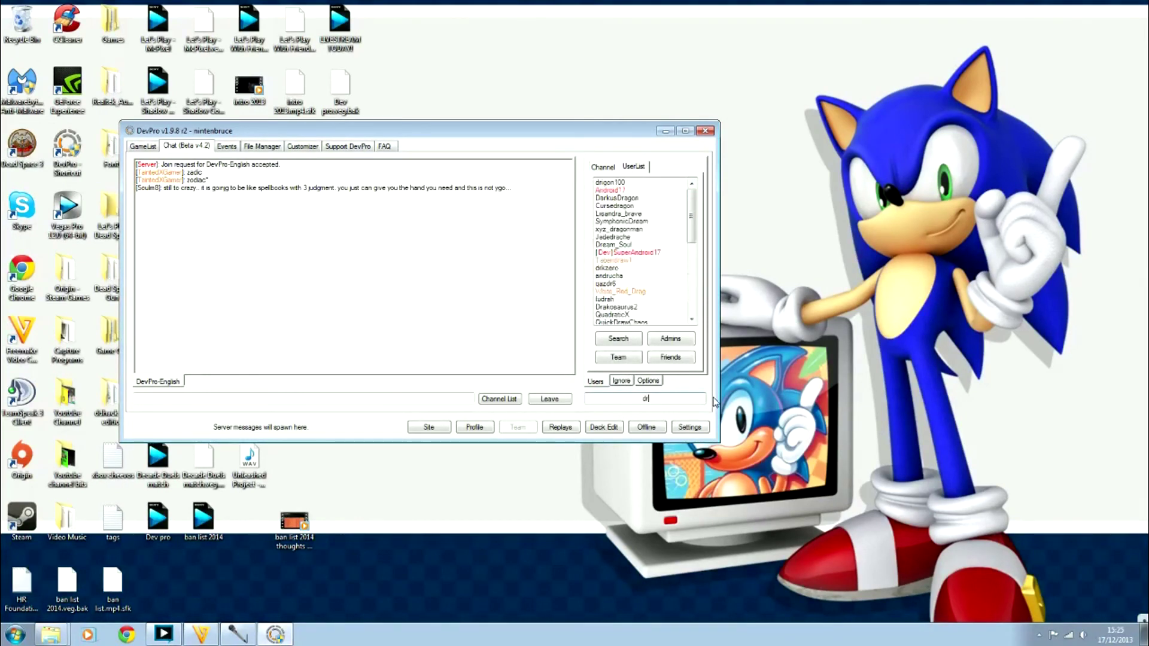
{"action": "type", "text": "agon"}
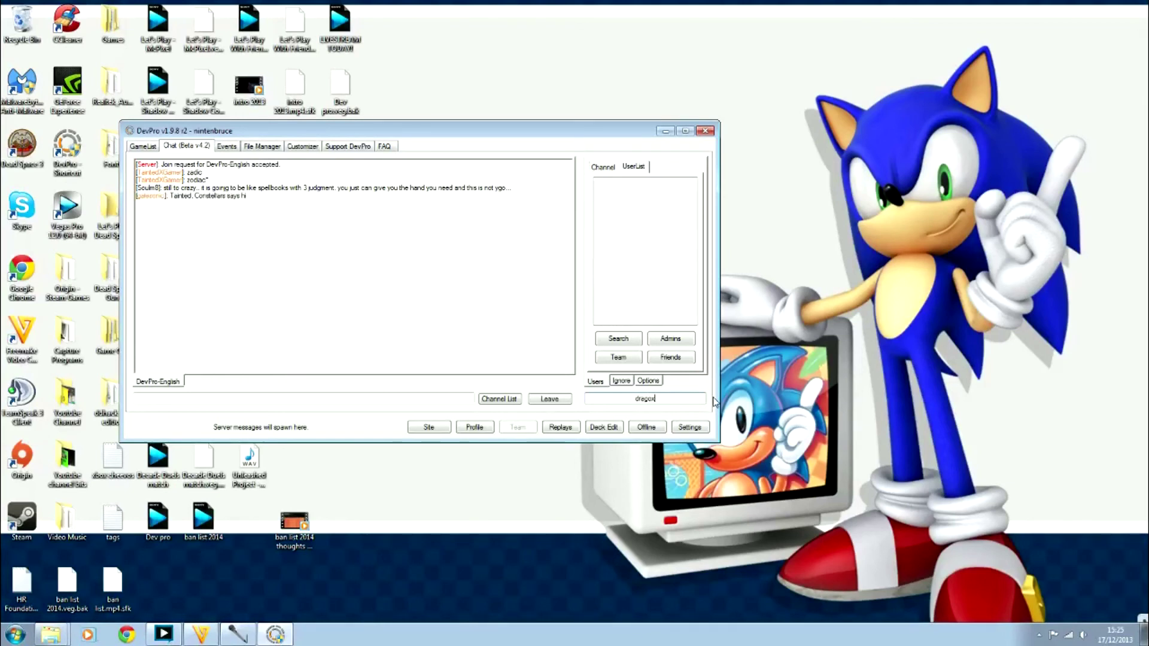
{"action": "key", "text": "BackSpace"}
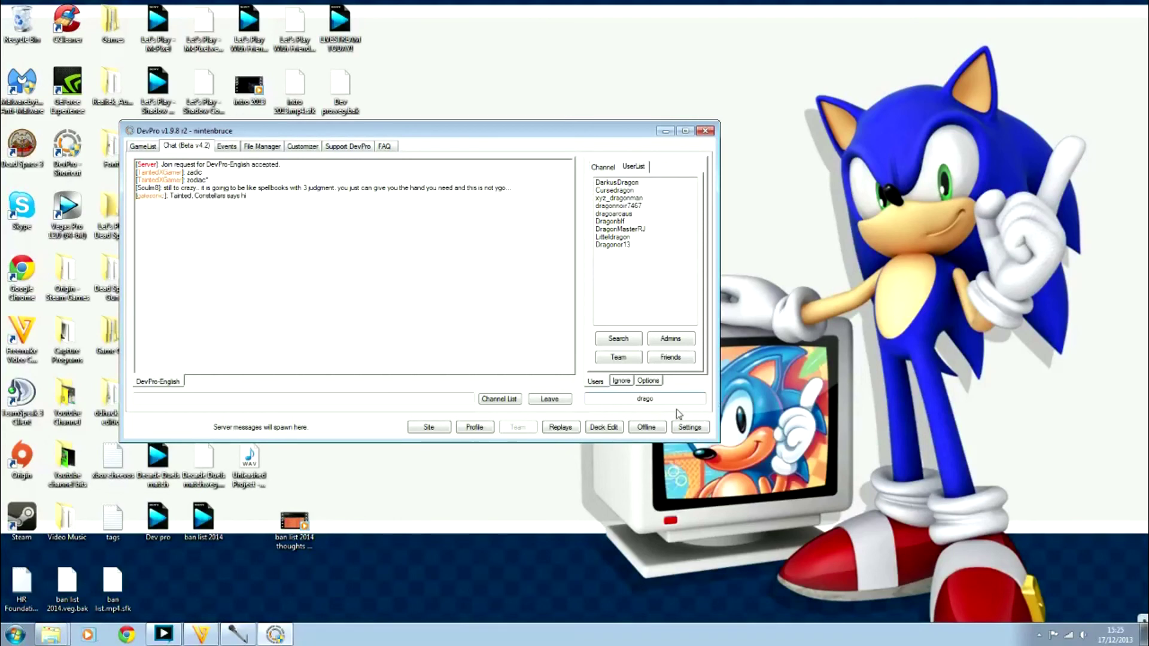
{"action": "key", "text": "BackSpace"}
{"action": "key", "text": "BackSpace"}
{"action": "key", "text": "BackSpace"}
{"action": "key", "text": "BackSpace"}
{"action": "key", "text": "BackSpace"}
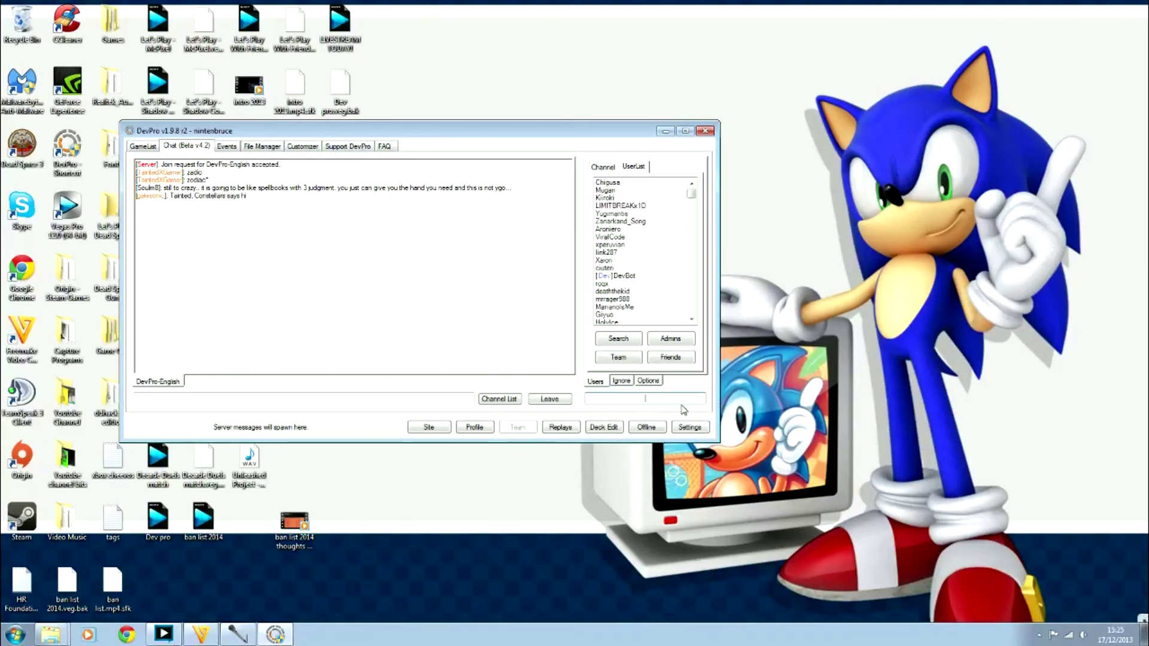
View the actions available for a user in the list, including Request Duel, and dismiss them
{"action": "right_click", "coordinate": [622, 301]}
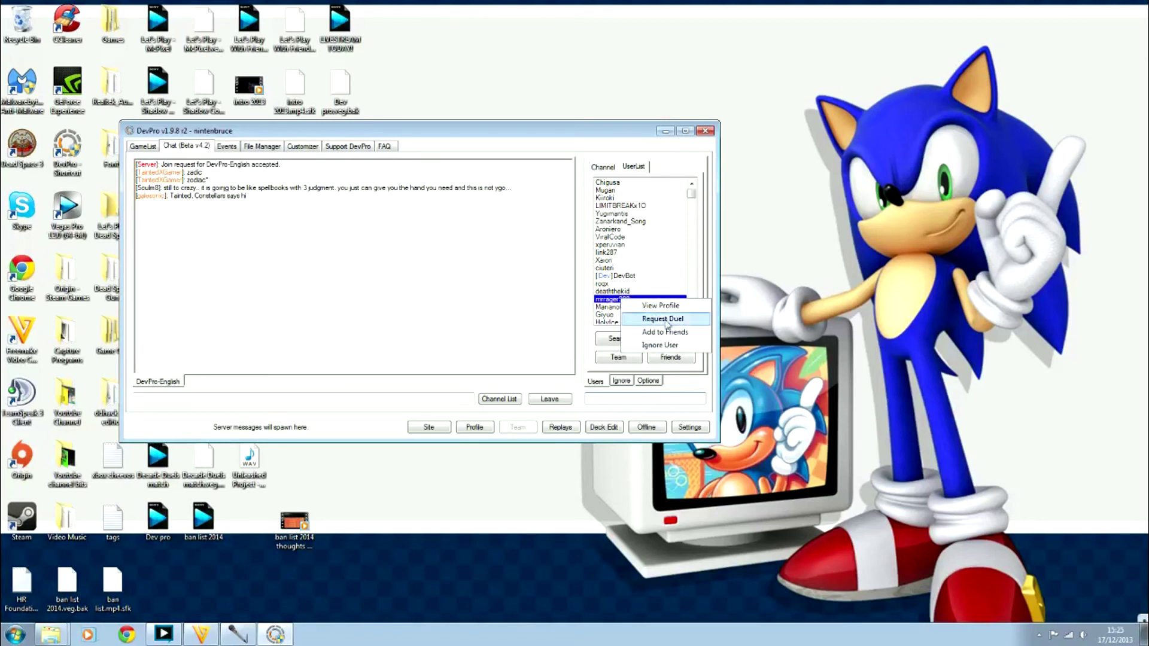
{"action": "left_click", "coordinate": [708, 385]}
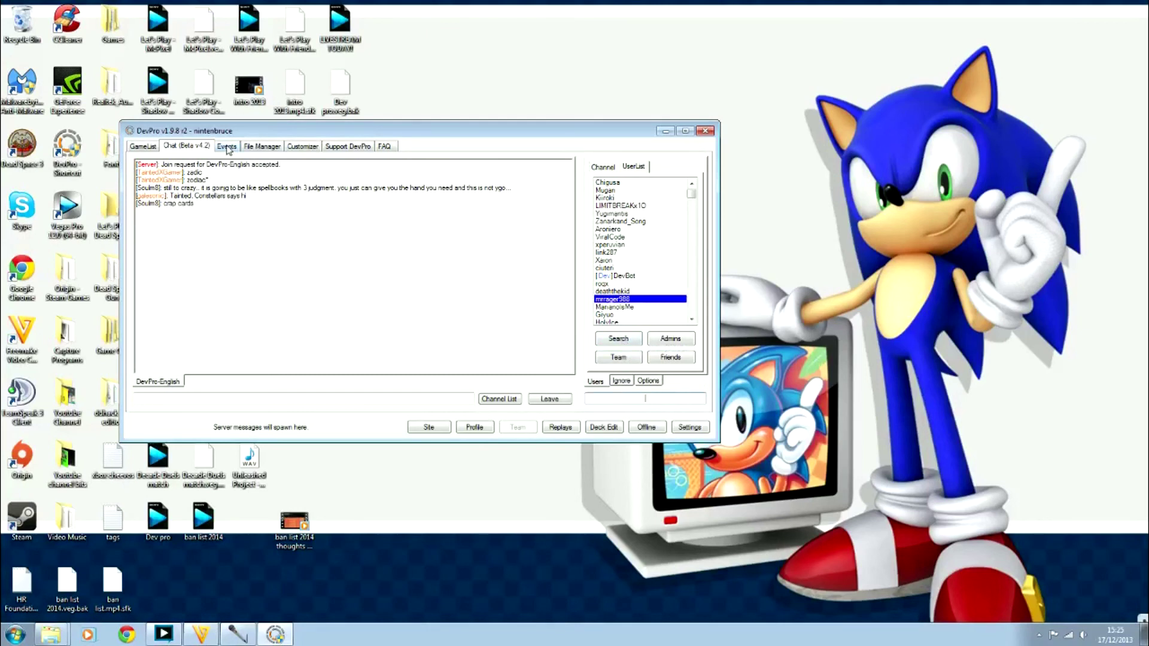
Look through the Support DevPro, Customizer, File Manager, Events and Chat pages and return to the game list
{"action": "left_click", "coordinate": [328, 149]}
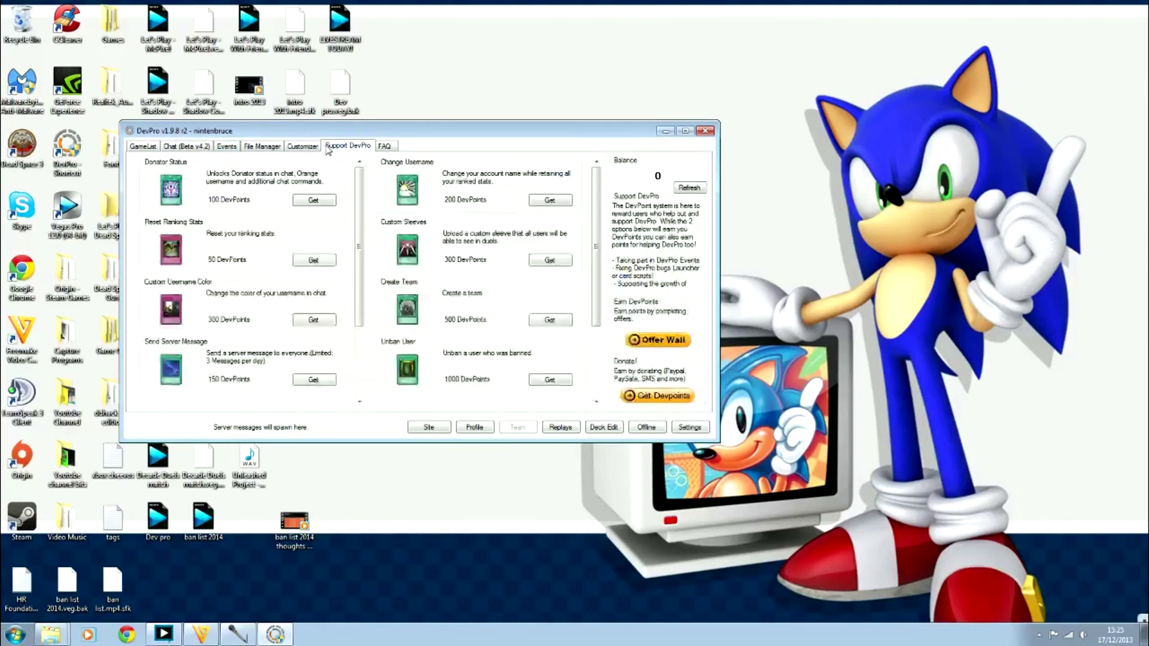
{"action": "left_click", "coordinate": [295, 150]}
{"action": "left_click", "coordinate": [262, 151]}
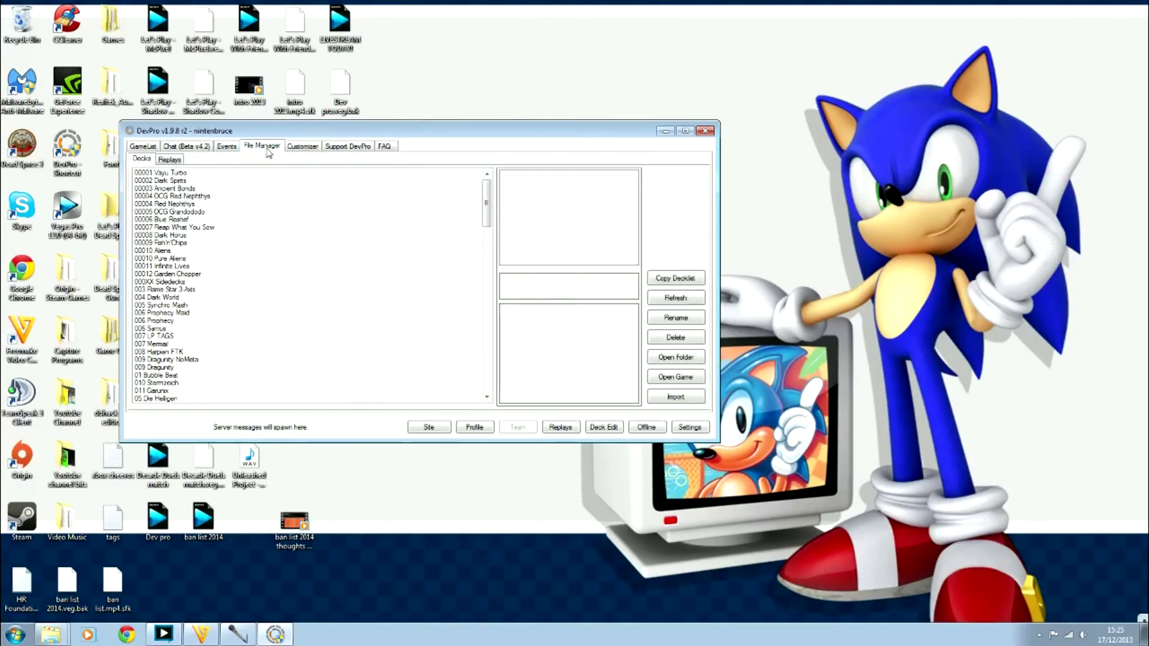
{"action": "left_click", "coordinate": [222, 149]}
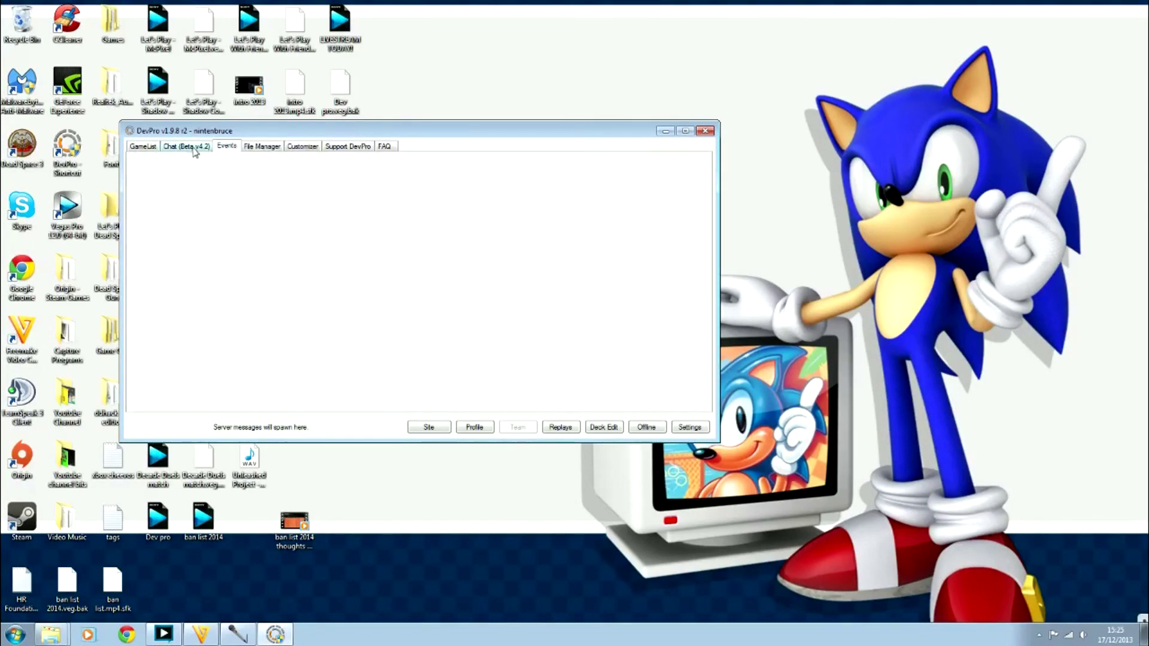
{"action": "left_click", "coordinate": [196, 151]}
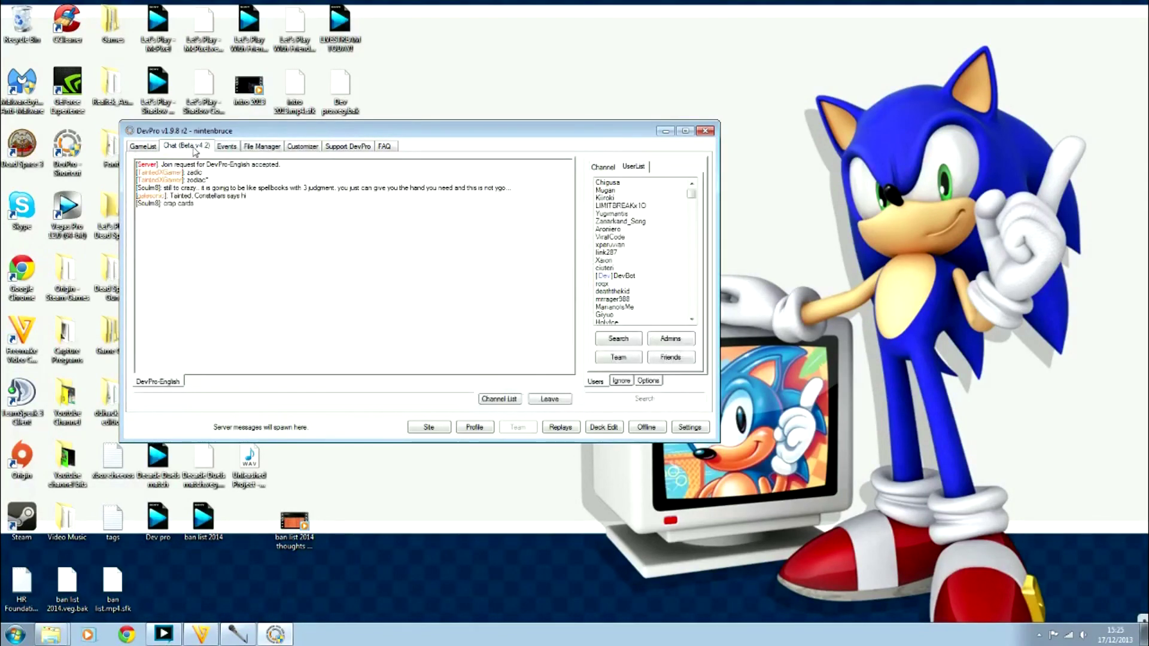
{"action": "left_click", "coordinate": [144, 148]}
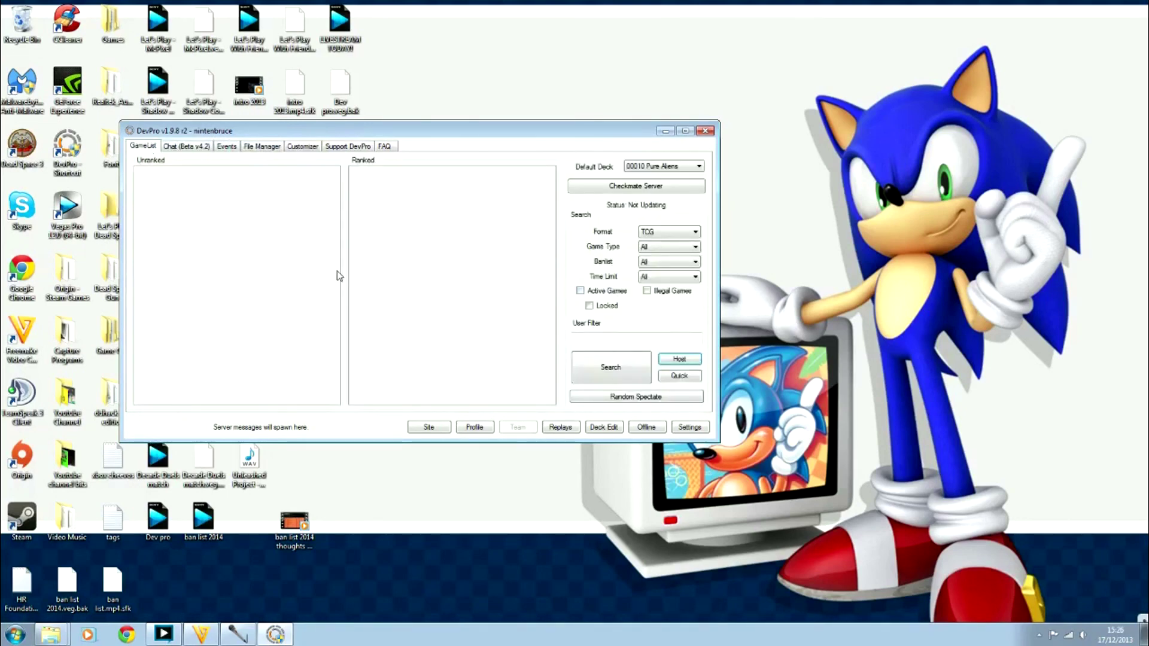